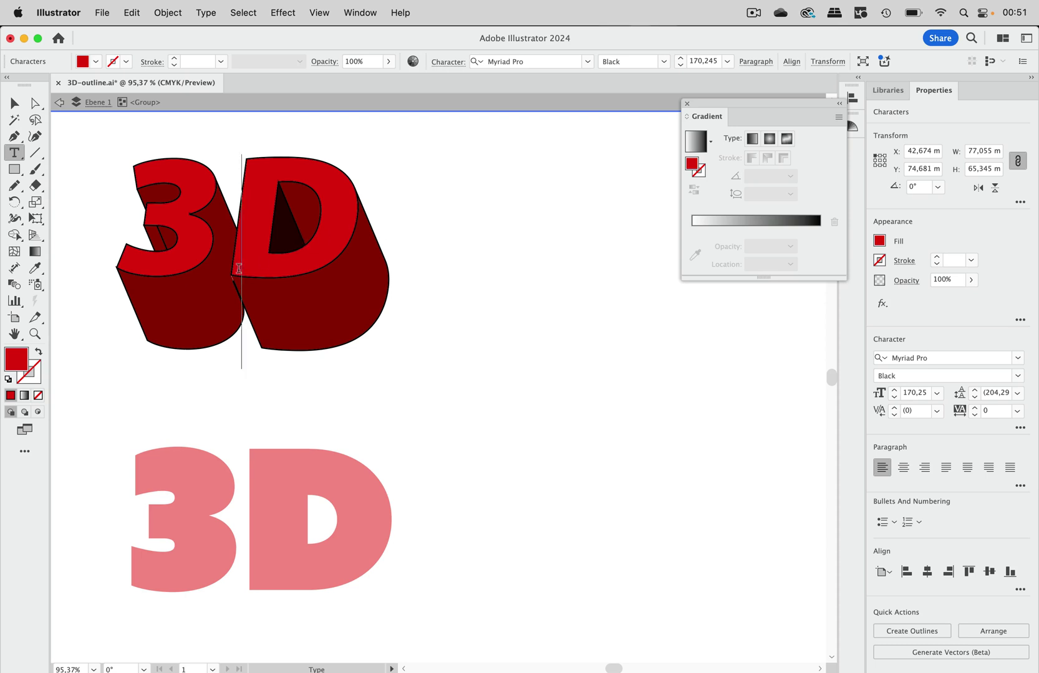
Replace the D in the upper extruded text with S so it reads '3S'.
{"action": "left_click_drag", "start_coordinate": [238, 269], "coordinate": [346, 270]}
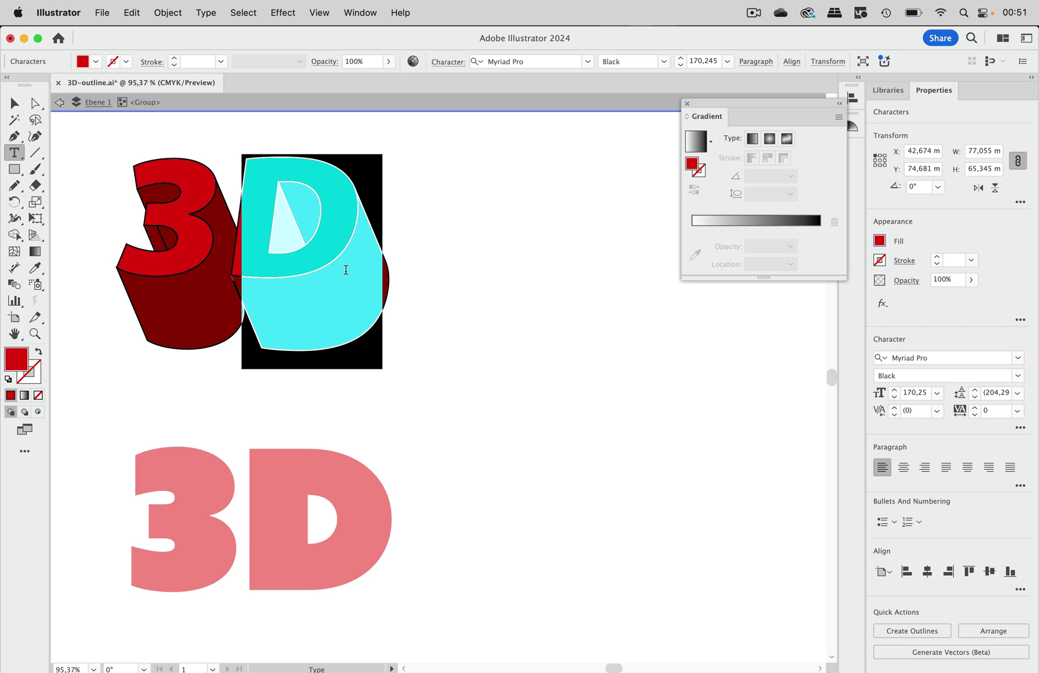
{"action": "type", "text": "S"}
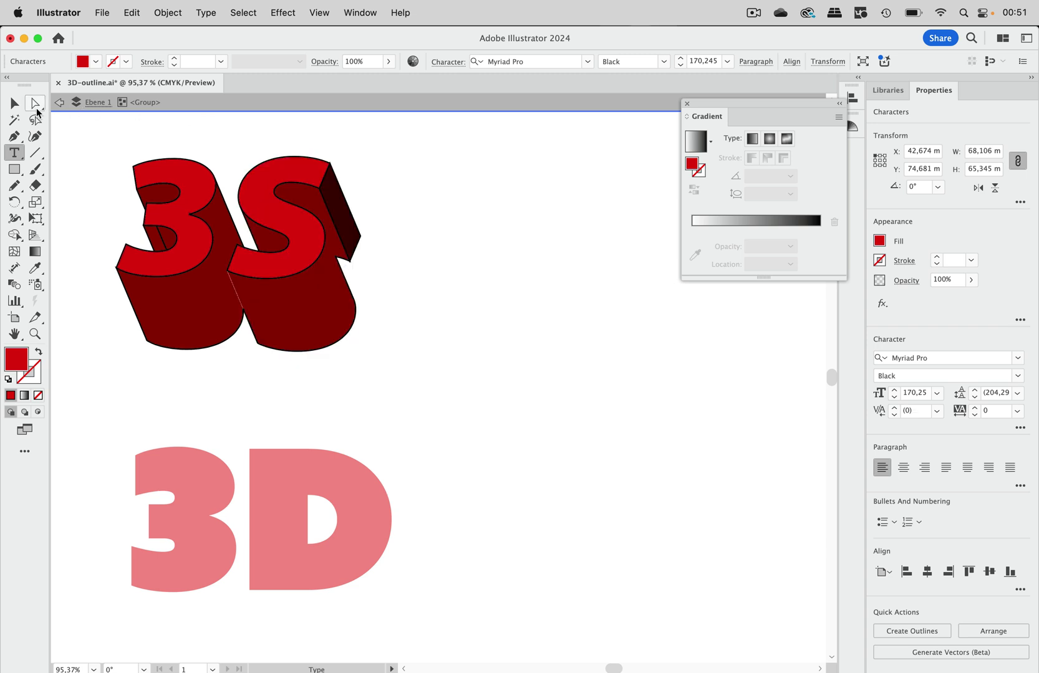
{"action": "left_click", "coordinate": [14, 103]}
Move the flat 3D text further right and give it a black outline.
{"action": "left_click_drag", "start_coordinate": [308, 493], "coordinate": [563, 454]}
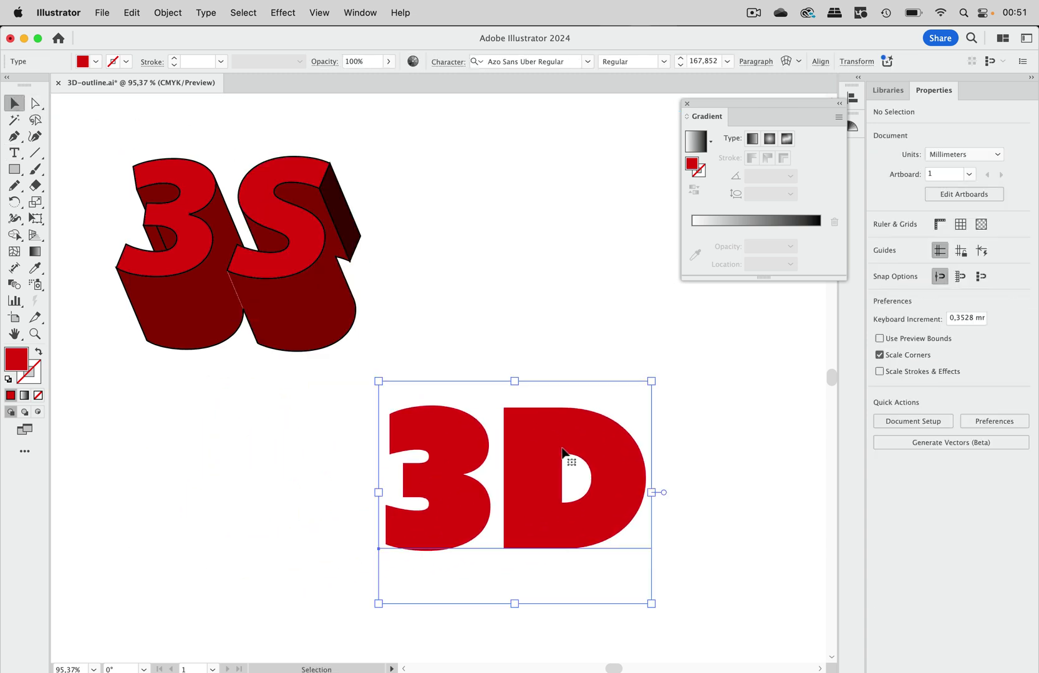
{"action": "left_click", "coordinate": [118, 62]}
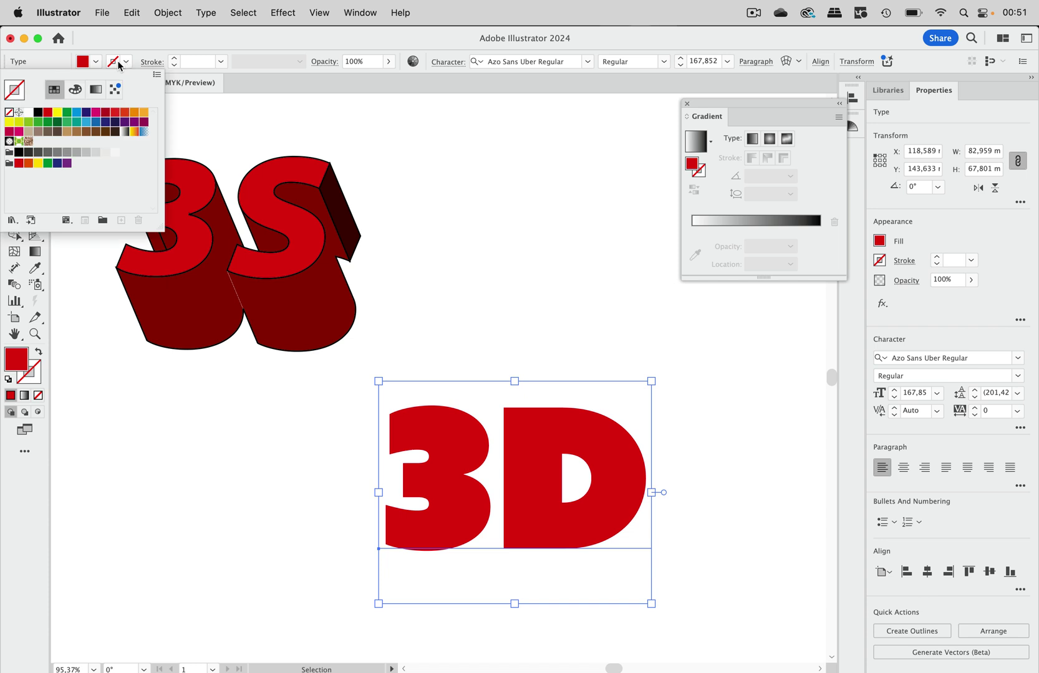
{"action": "left_click", "coordinate": [38, 112]}
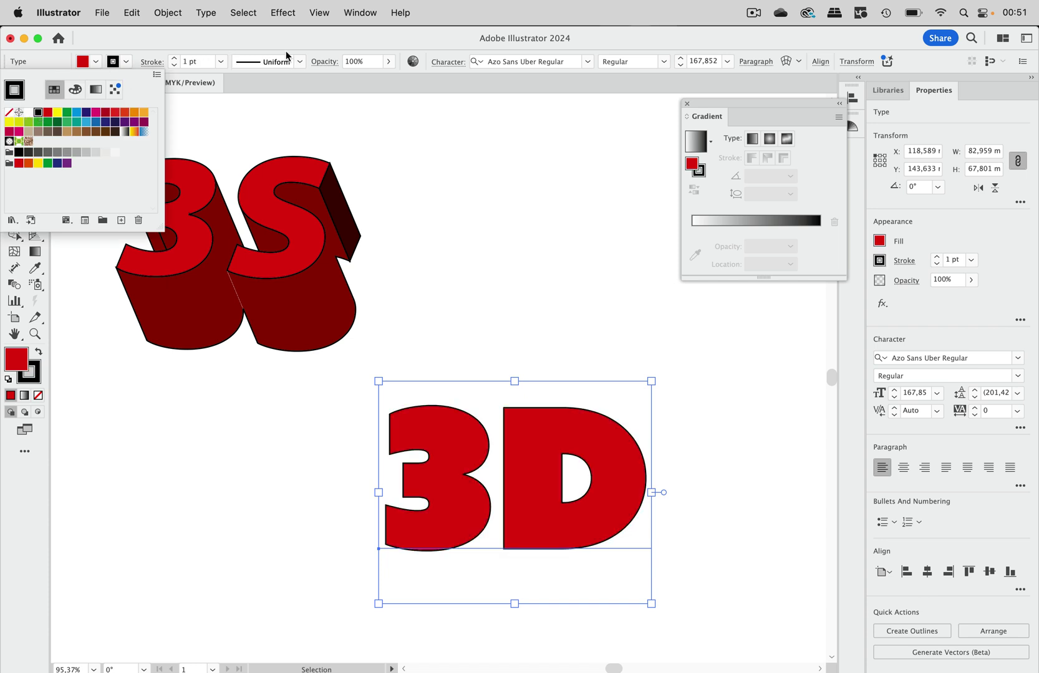
Bring up Extrude & Bevel (Classic) for the flat text, then cancel to keep it flat.
{"action": "left_click", "coordinate": [281, 12]}
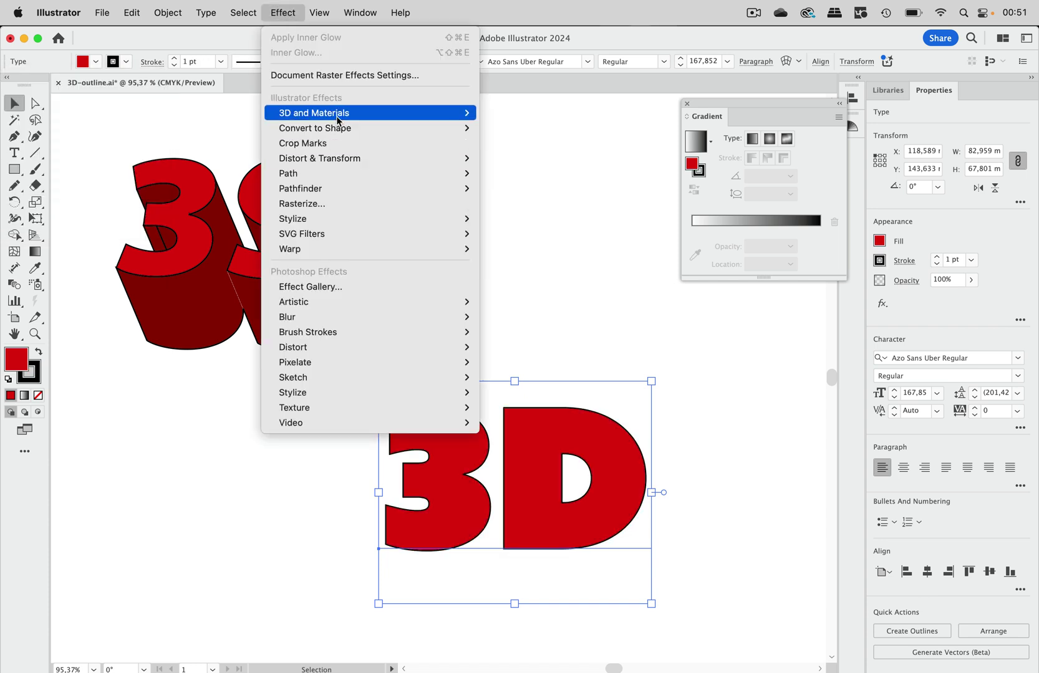
{"action": "mouse_move", "coordinate": [342, 119]}
{"action": "mouse_move", "coordinate": [530, 188]}
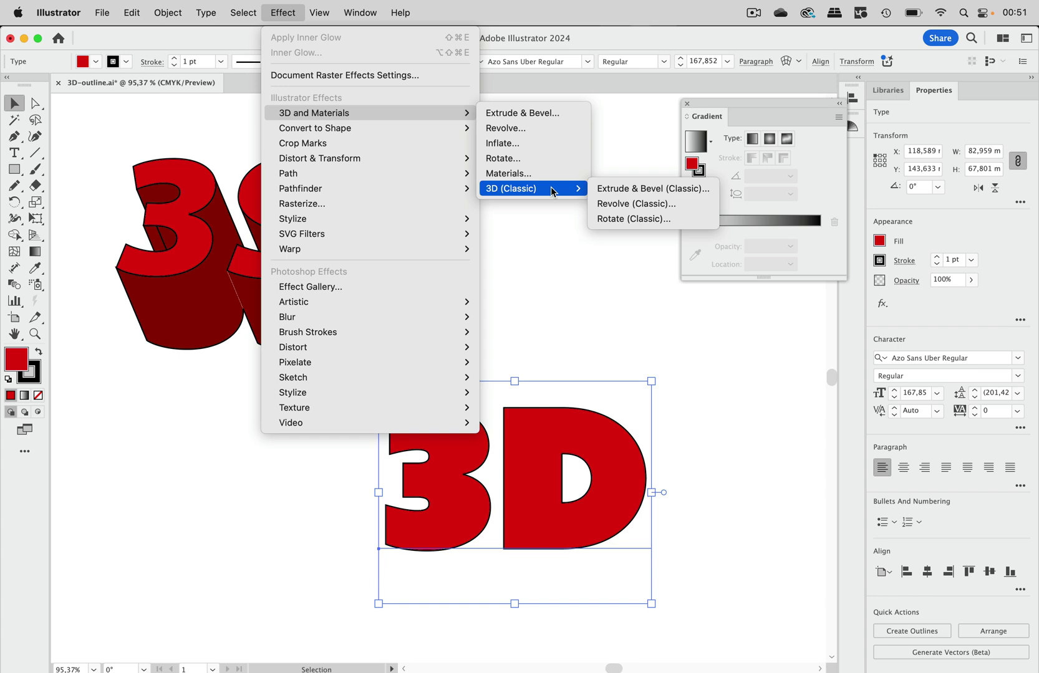
{"action": "left_click", "coordinate": [652, 191]}
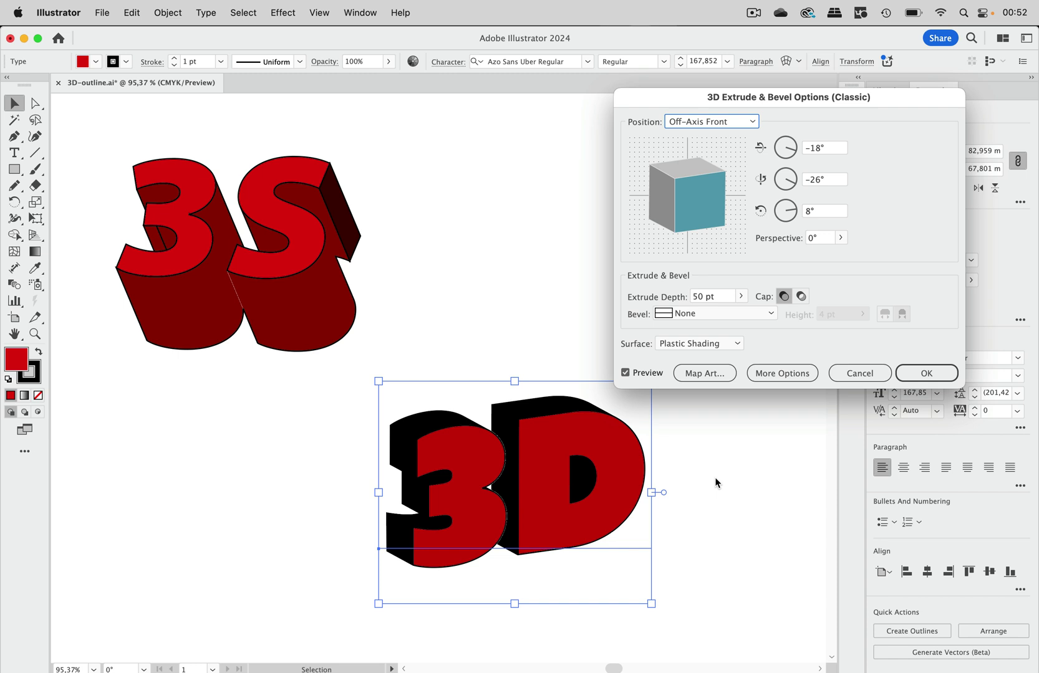
{"action": "left_click", "coordinate": [848, 373]}
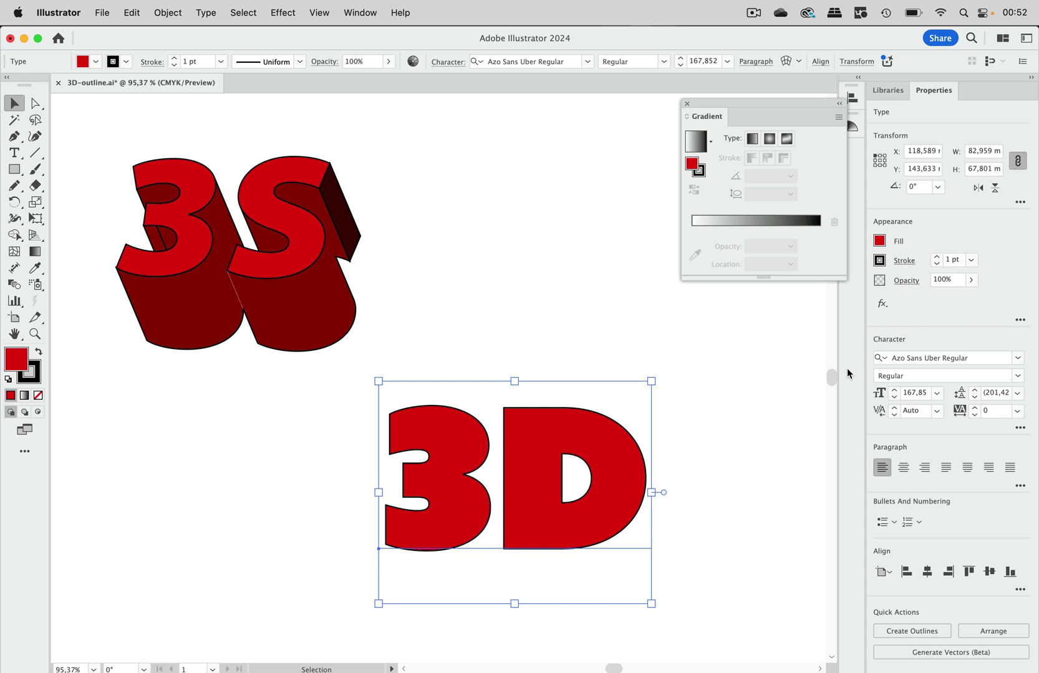
Remove the outline from the lower 3D text by setting its stroke to None.
{"action": "scroll", "coordinate": [573, 390], "scroll_direction": "down", "scroll_amount": 3}
{"action": "left_click_drag", "start_coordinate": [518, 455], "coordinate": [485, 474]}
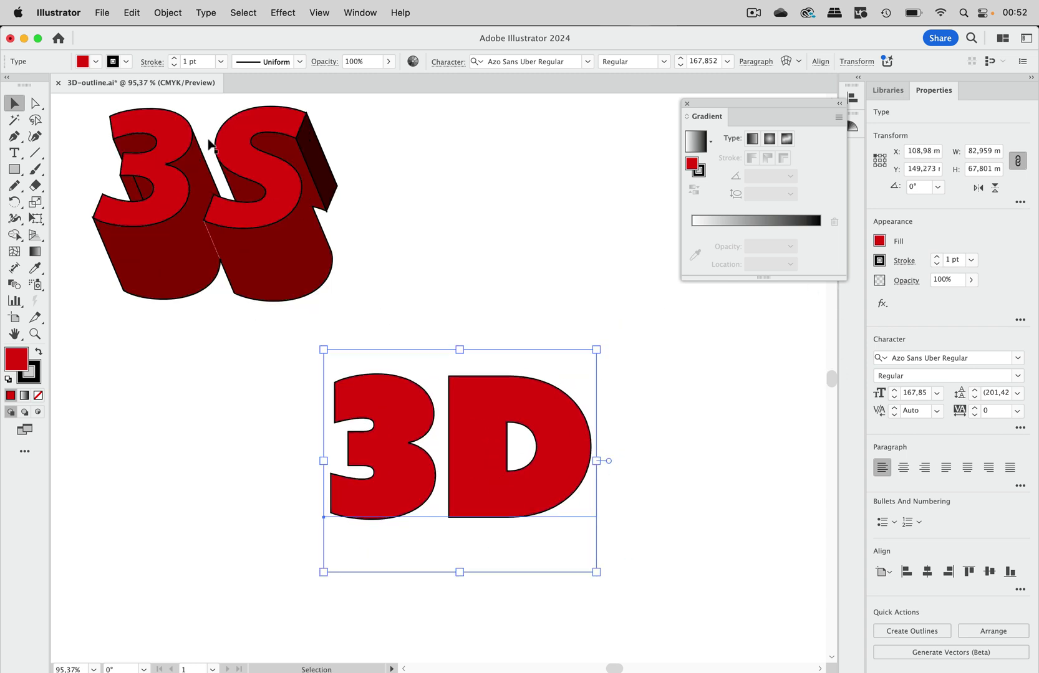
{"action": "left_click", "coordinate": [126, 61]}
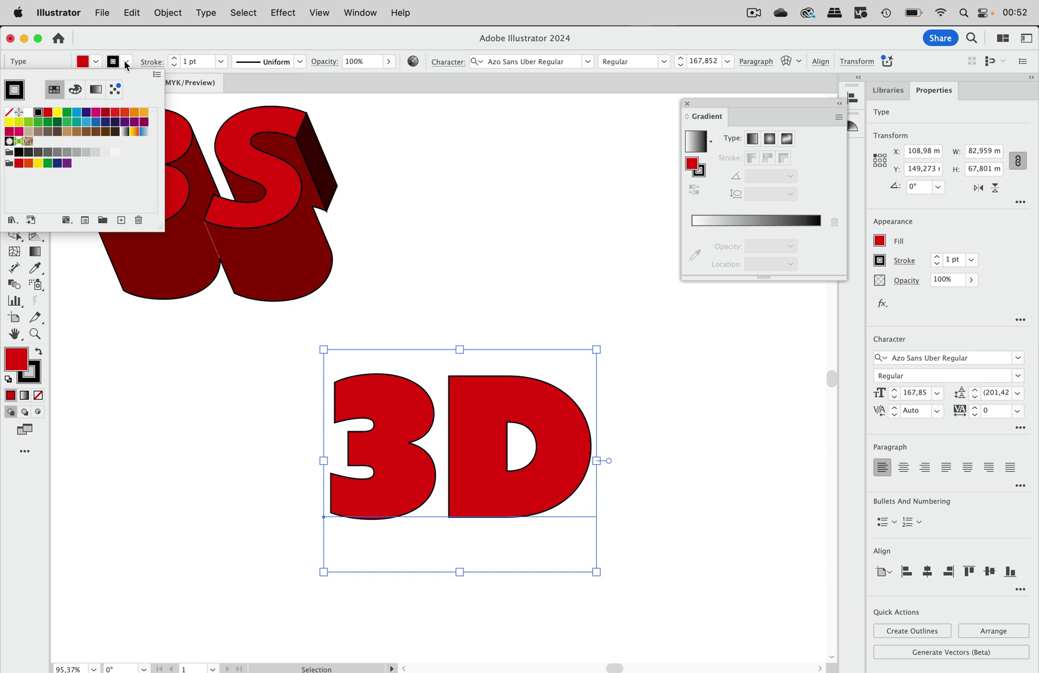
{"action": "left_click", "coordinate": [9, 112]}
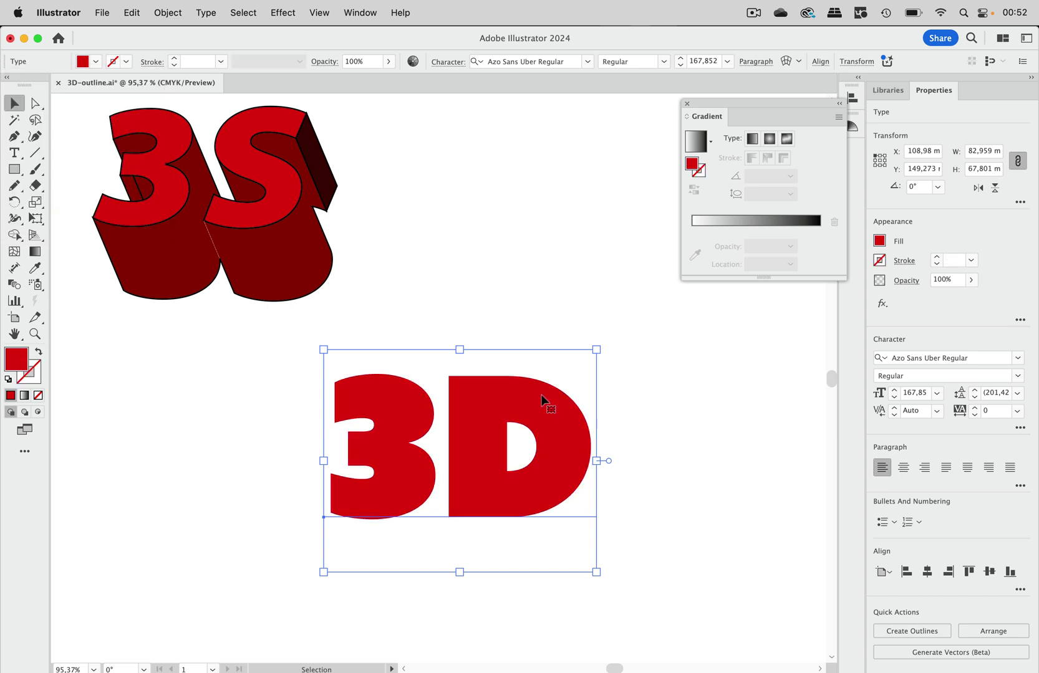
Apply Extrude & Bevel (Classic) with 176 pt depth and custom rotation 11°, 18°, −1°.
{"action": "left_click", "coordinate": [283, 11]}
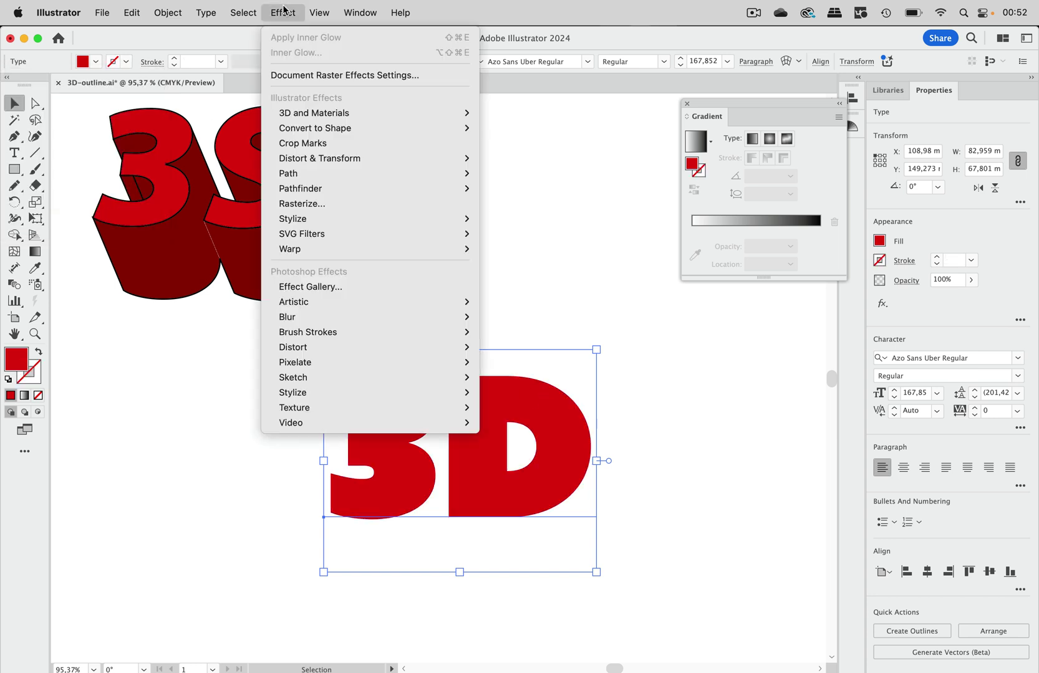
{"action": "mouse_move", "coordinate": [305, 114]}
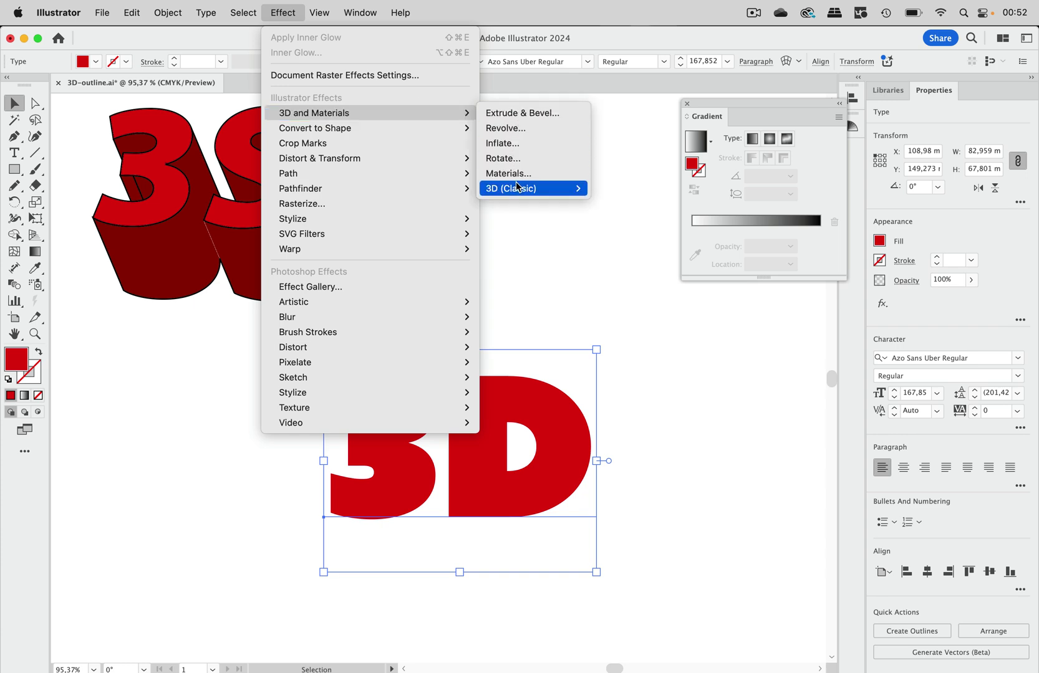
{"action": "mouse_move", "coordinate": [518, 189]}
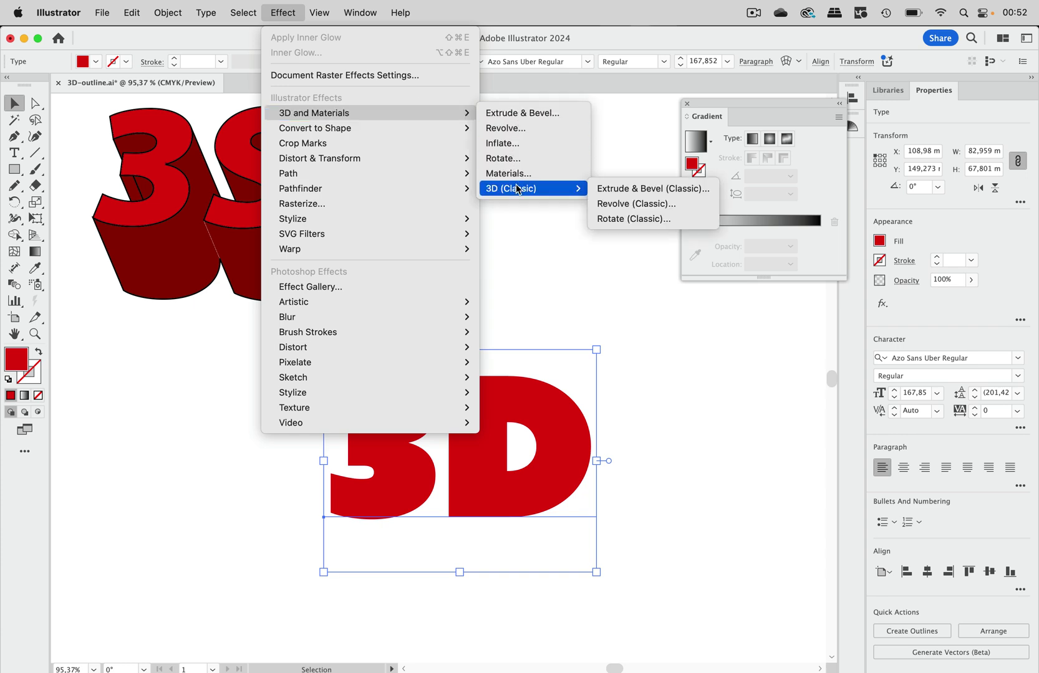
{"action": "left_click", "coordinate": [632, 191]}
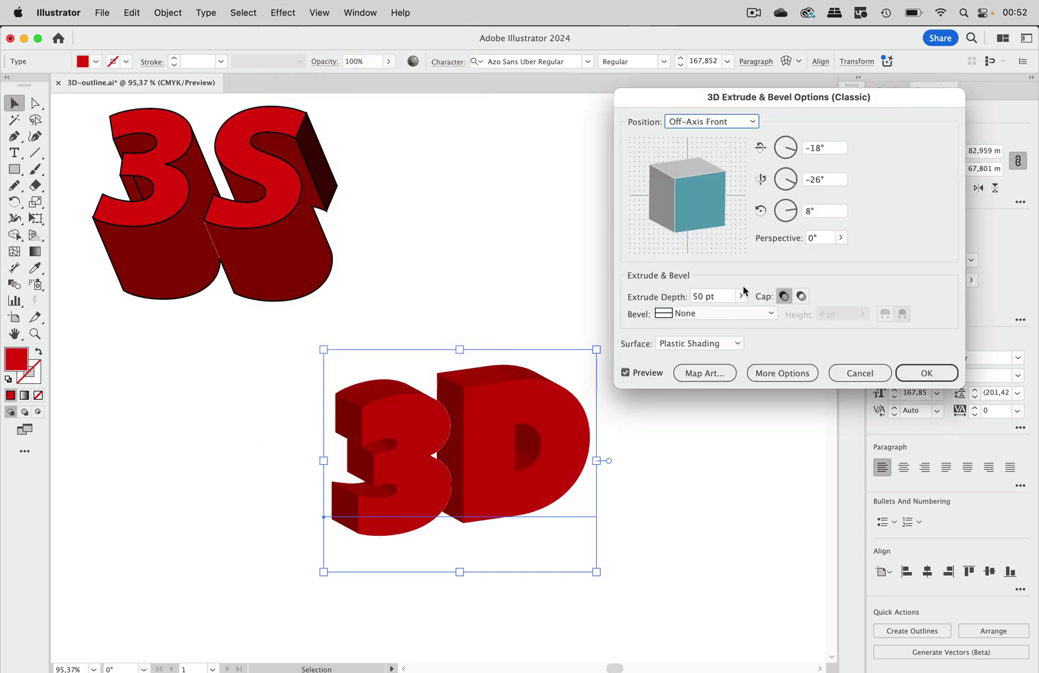
{"action": "left_click", "coordinate": [741, 296]}
{"action": "left_click_drag", "start_coordinate": [691, 313], "coordinate": [697, 316]}
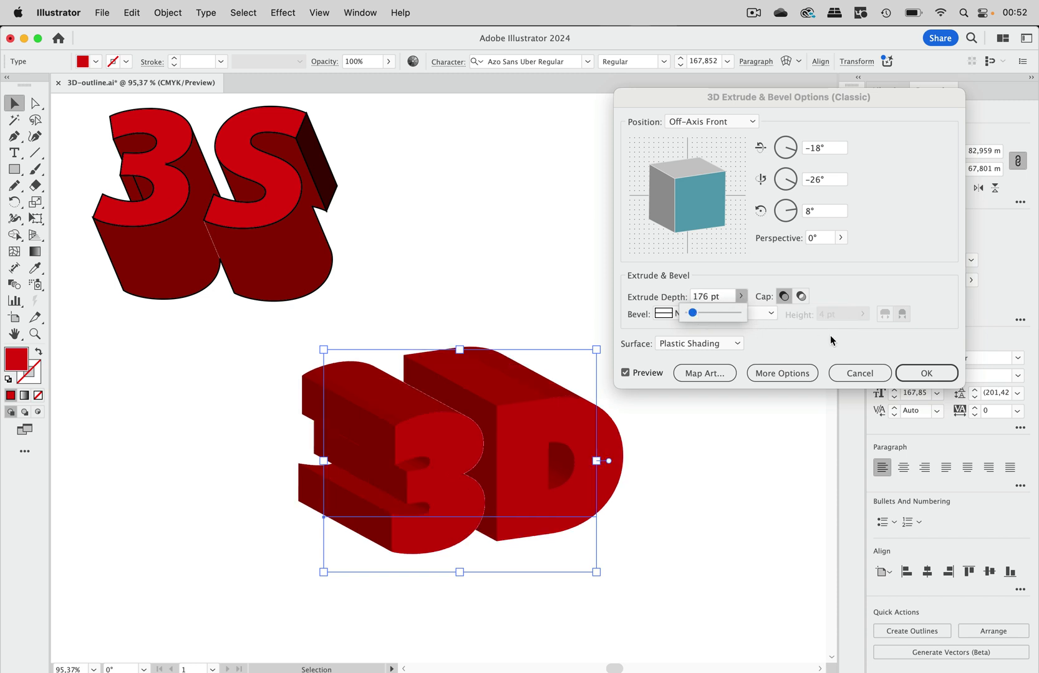
{"action": "left_click_drag", "start_coordinate": [700, 211], "coordinate": [678, 193]}
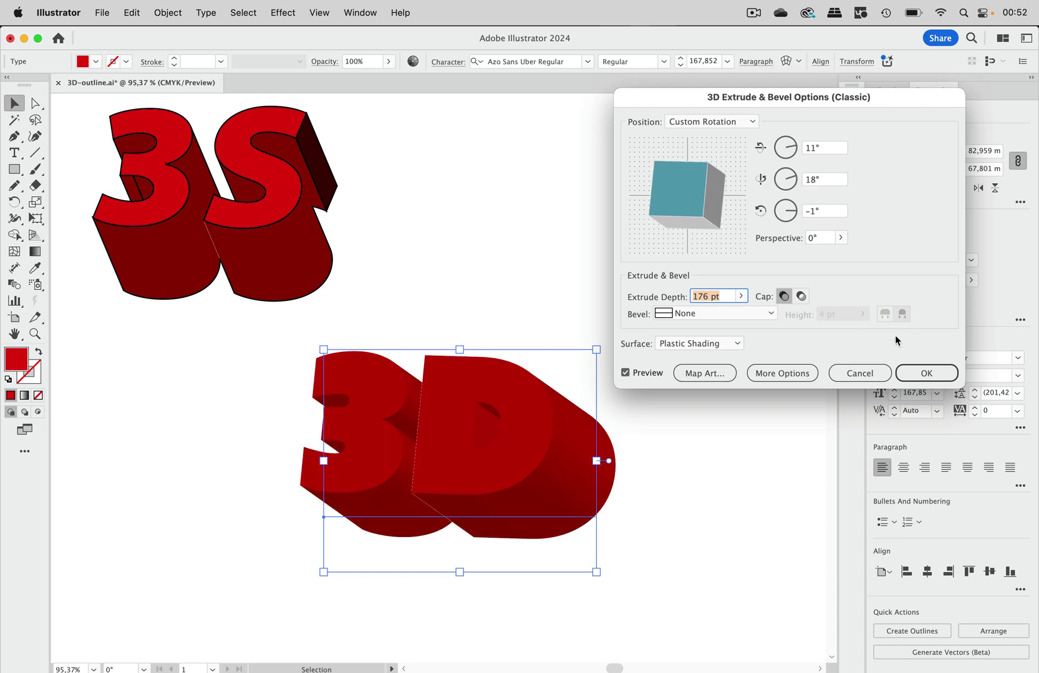
{"action": "left_click", "coordinate": [921, 374]}
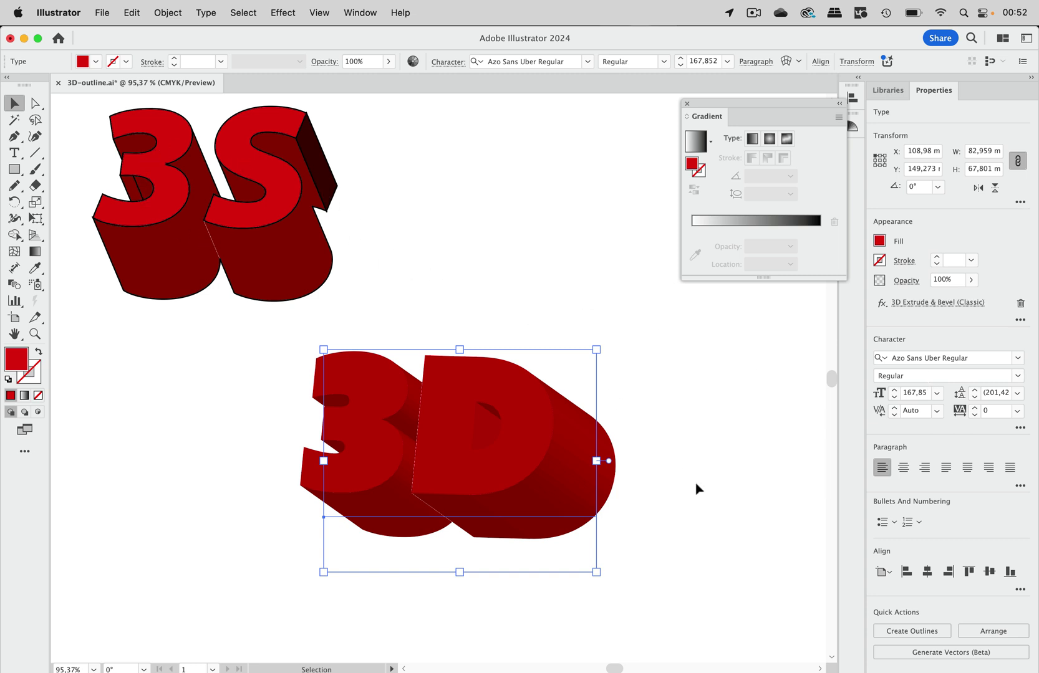
Show the Layers panel and create a new Layer 2.
{"action": "scroll", "coordinate": [697, 485], "scroll_direction": "right", "scroll_amount": 2}
{"action": "scroll", "coordinate": [696, 485], "scroll_direction": "down", "scroll_amount": 1}
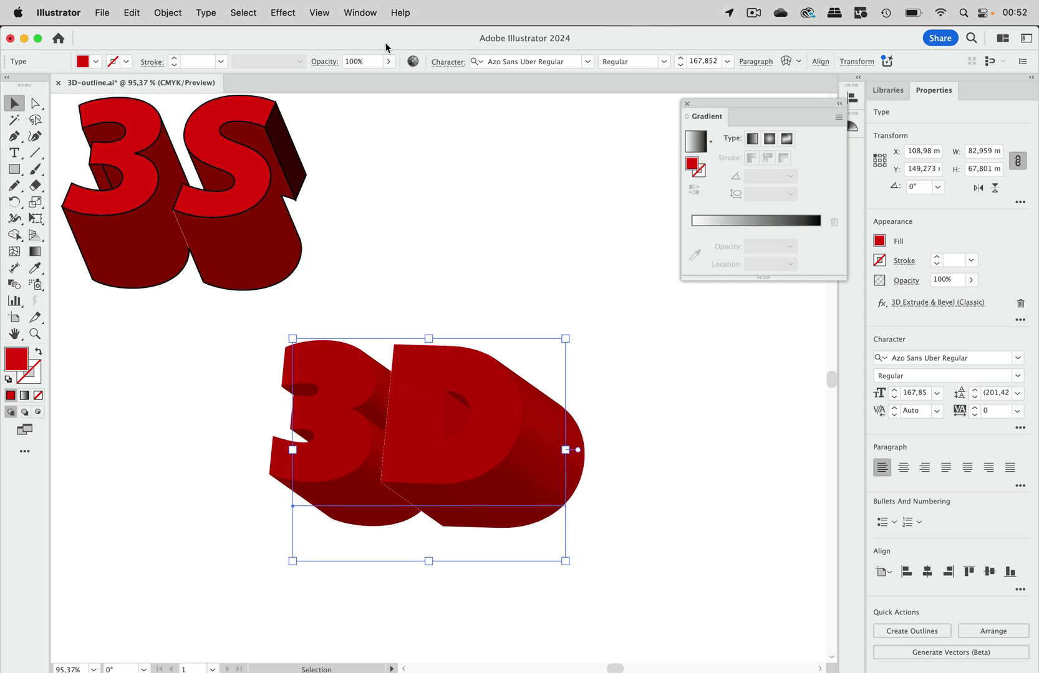
{"action": "left_click", "coordinate": [370, 14]}
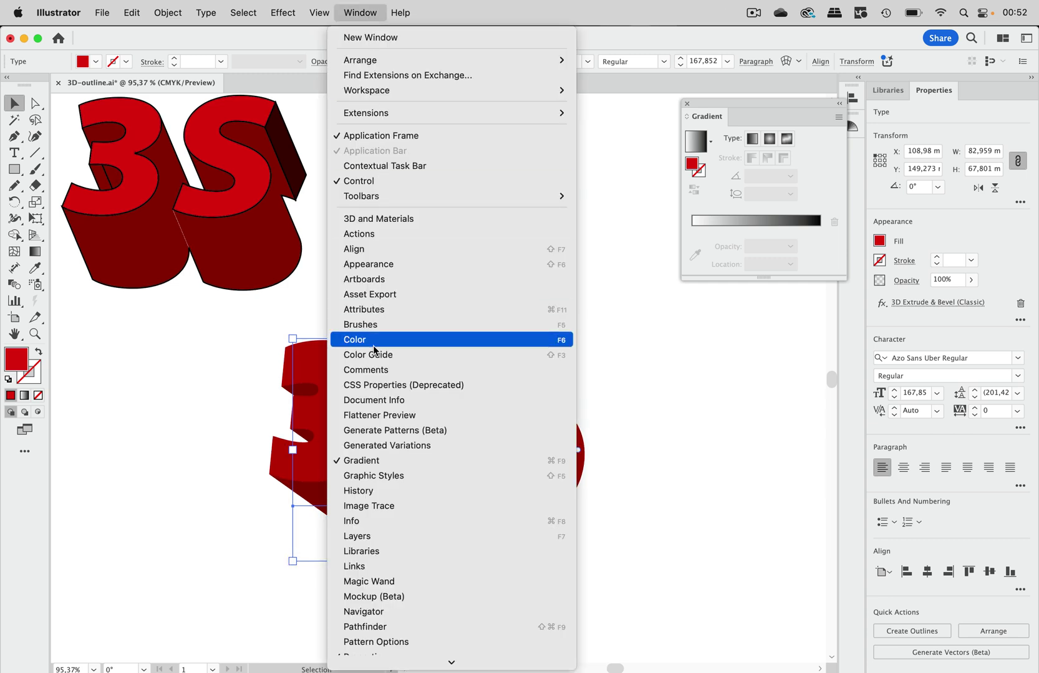
{"action": "left_click", "coordinate": [368, 536]}
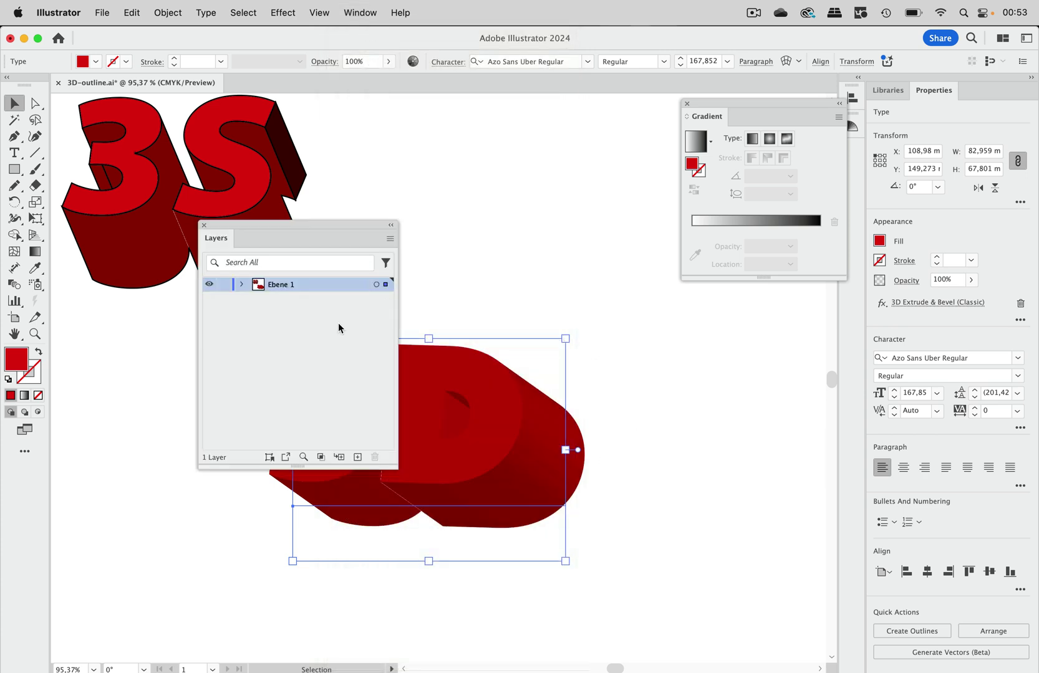
{"action": "left_click", "coordinate": [357, 457]}
Move the extruded 3D lettering from Ebene 1 onto Layer 2, then expand Ebene 1.
{"action": "left_click_drag", "start_coordinate": [356, 223], "coordinate": [767, 320]}
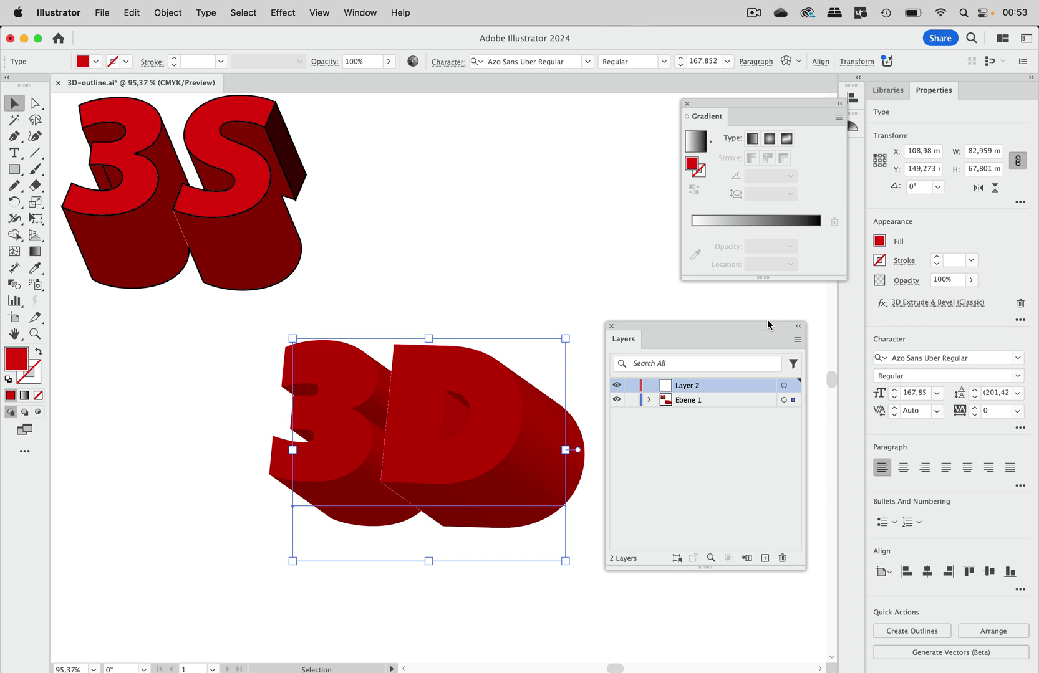
{"action": "left_click_drag", "start_coordinate": [794, 401], "coordinate": [794, 386]}
{"action": "left_click", "coordinate": [650, 402]}
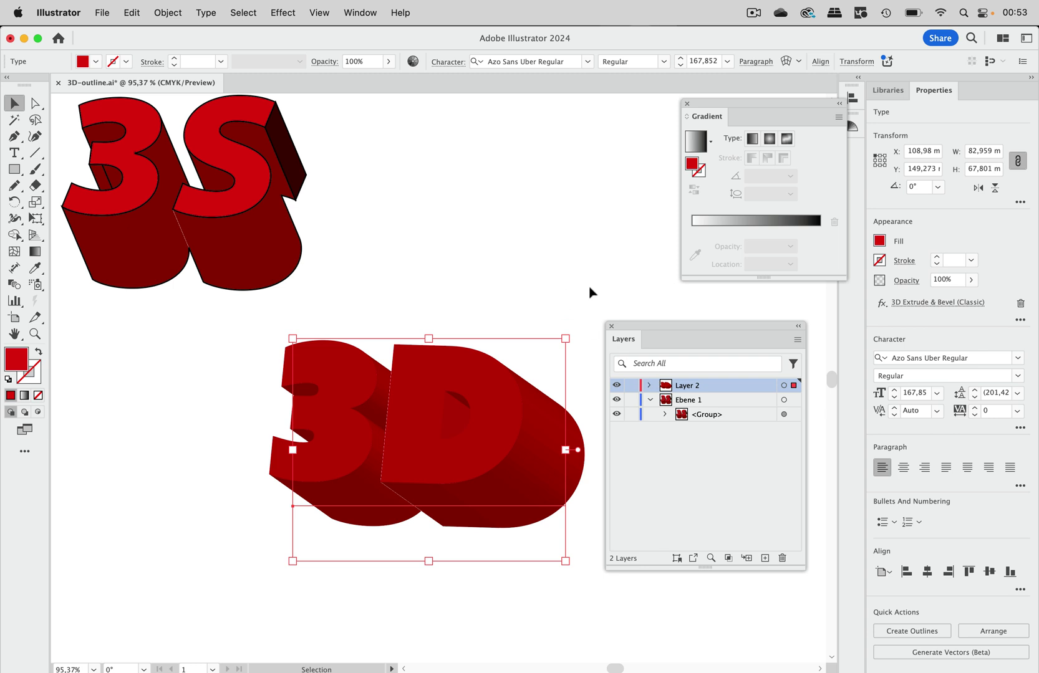
Target and expand Layer 2, then show its Contents and Default opacity in the Appearance panel.
{"action": "left_click", "coordinate": [784, 386]}
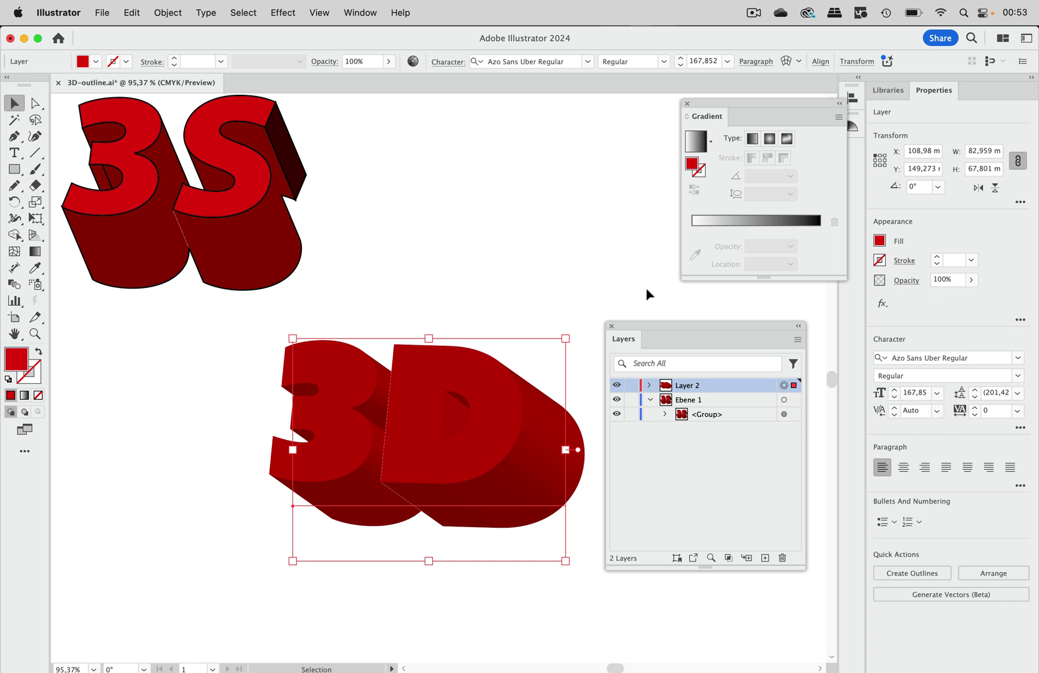
{"action": "left_click", "coordinate": [650, 386]}
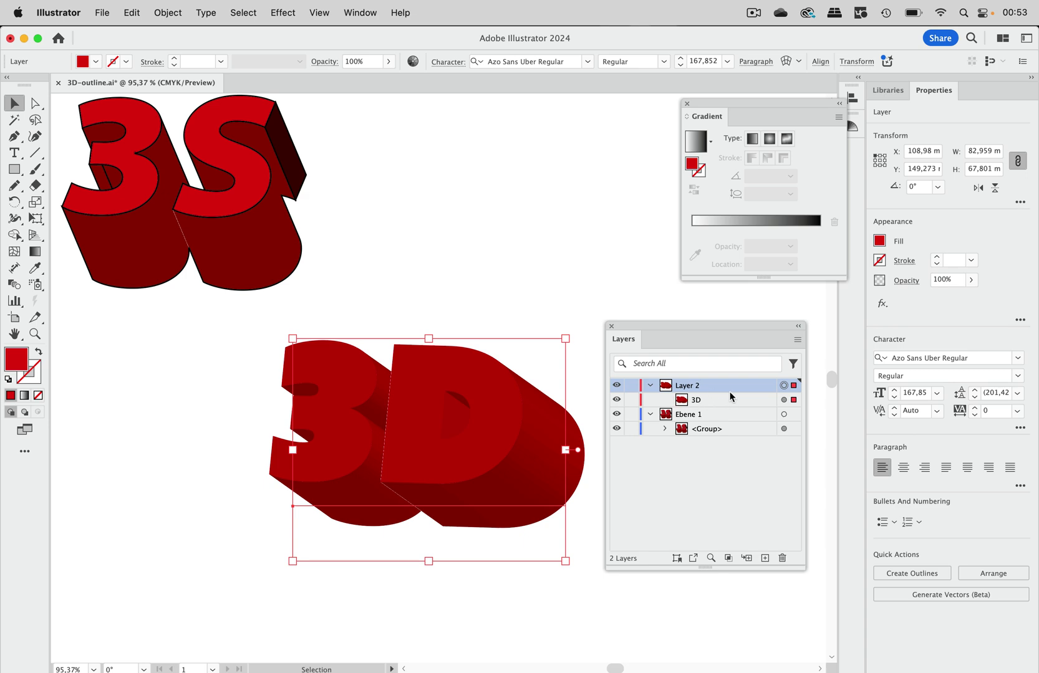
{"action": "left_click", "coordinate": [364, 13]}
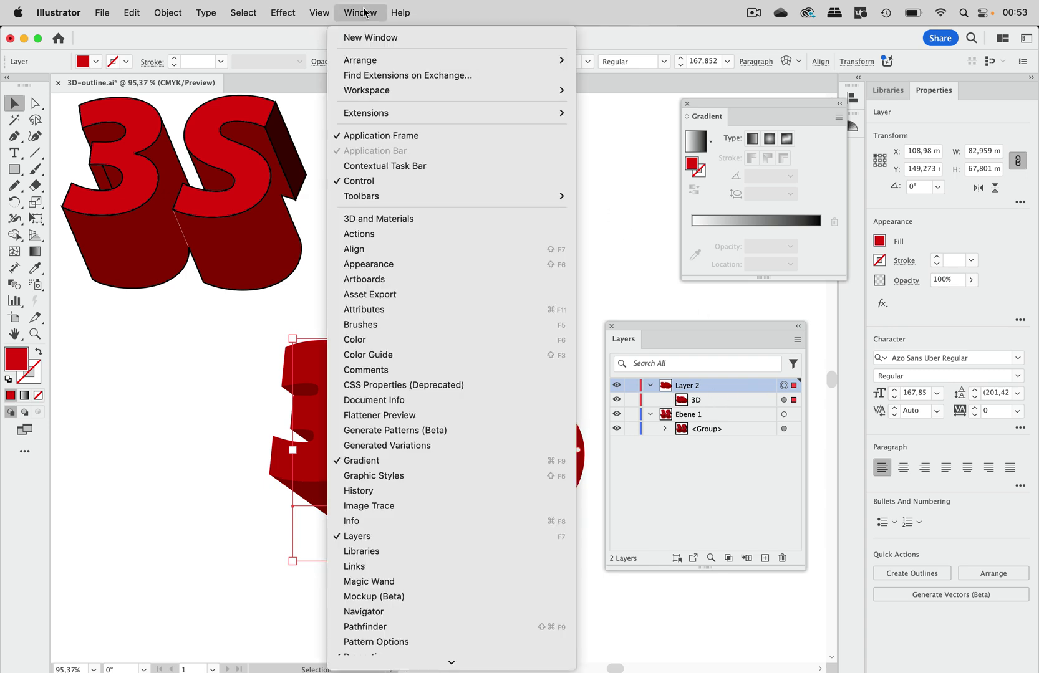
{"action": "left_click", "coordinate": [393, 264]}
{"action": "left_click_drag", "start_coordinate": [570, 167], "coordinate": [542, 118]}
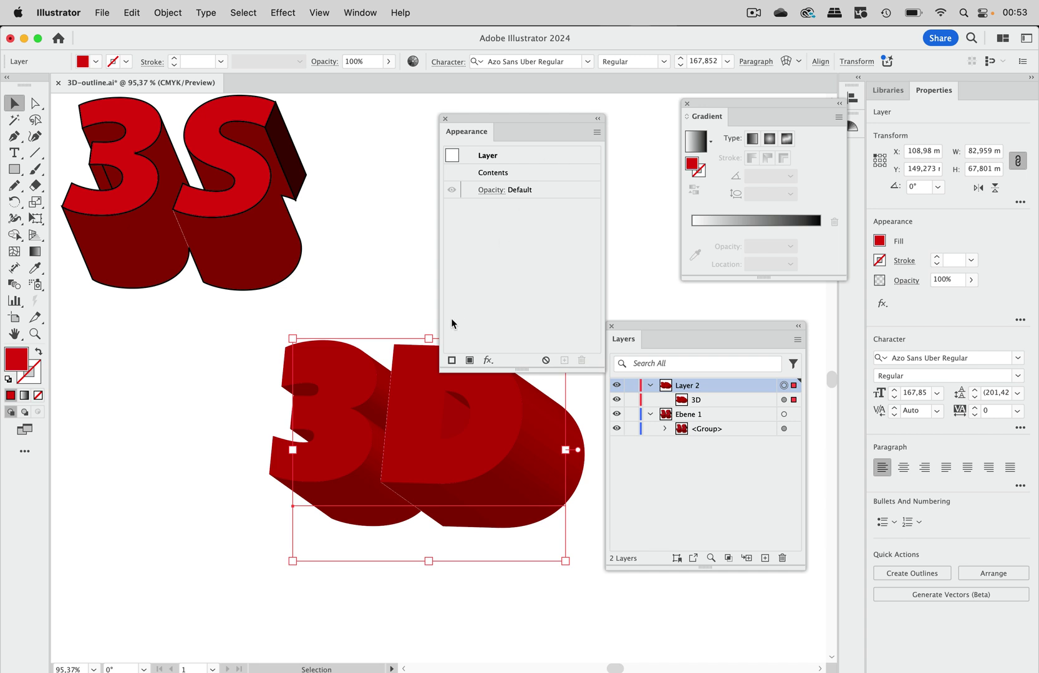
Add a 1 pt black stroke to Layer 2 in the Appearance panel.
{"action": "left_click", "coordinate": [452, 361]}
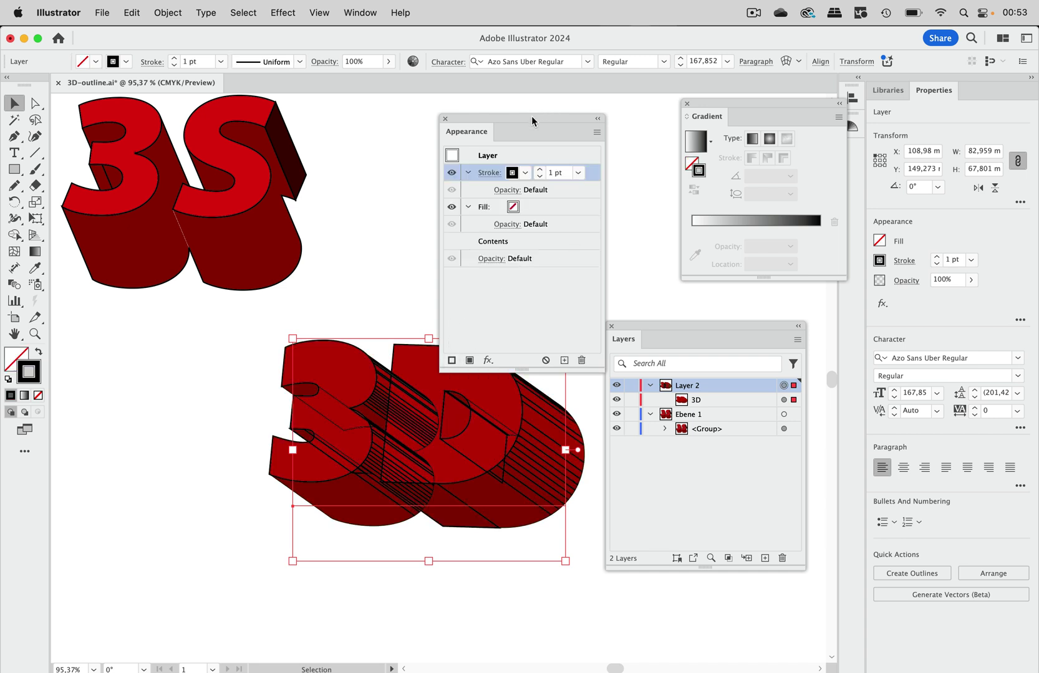
{"action": "left_click_drag", "start_coordinate": [532, 120], "coordinate": [598, 82]}
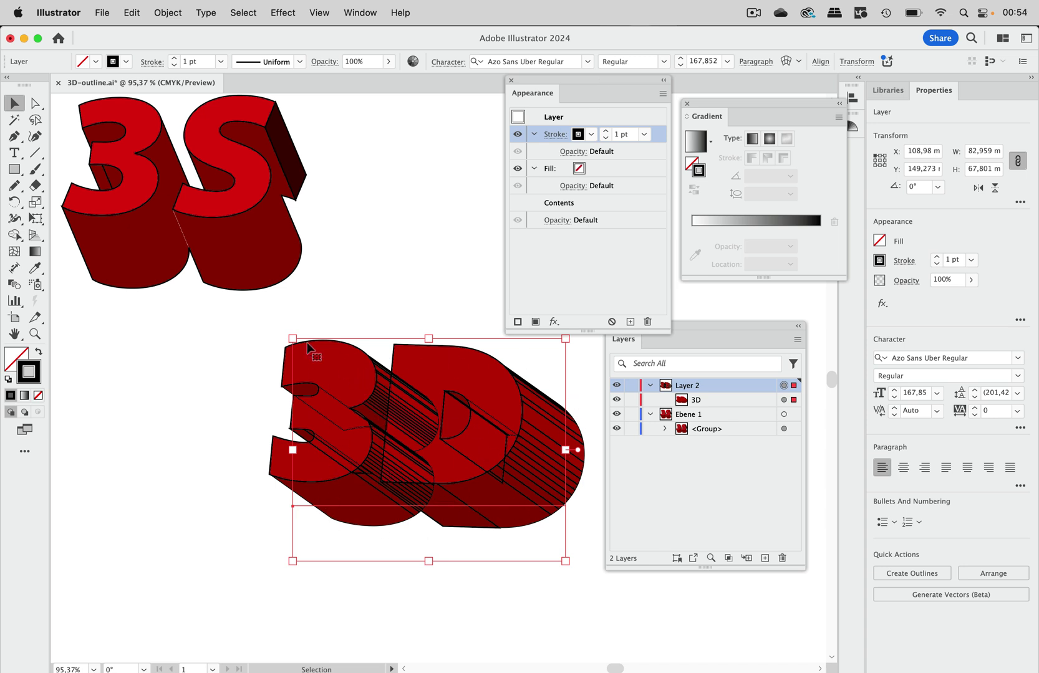
Apply Pathfinder > Merge to Layer 2's black stroke.
{"action": "left_click", "coordinate": [288, 15]}
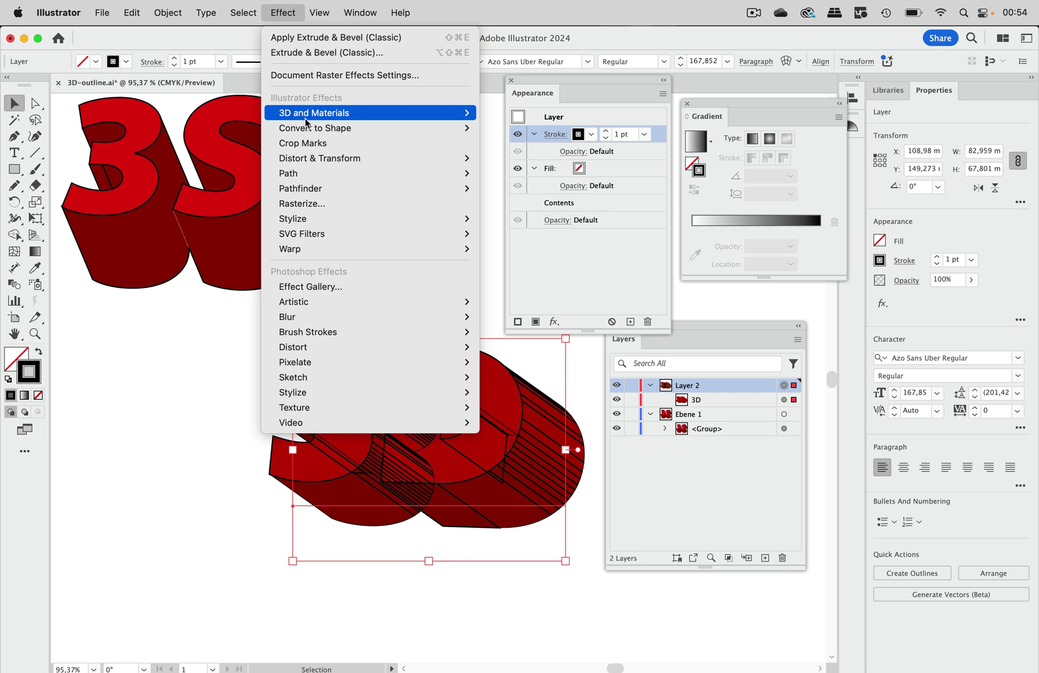
{"action": "mouse_move", "coordinate": [312, 189]}
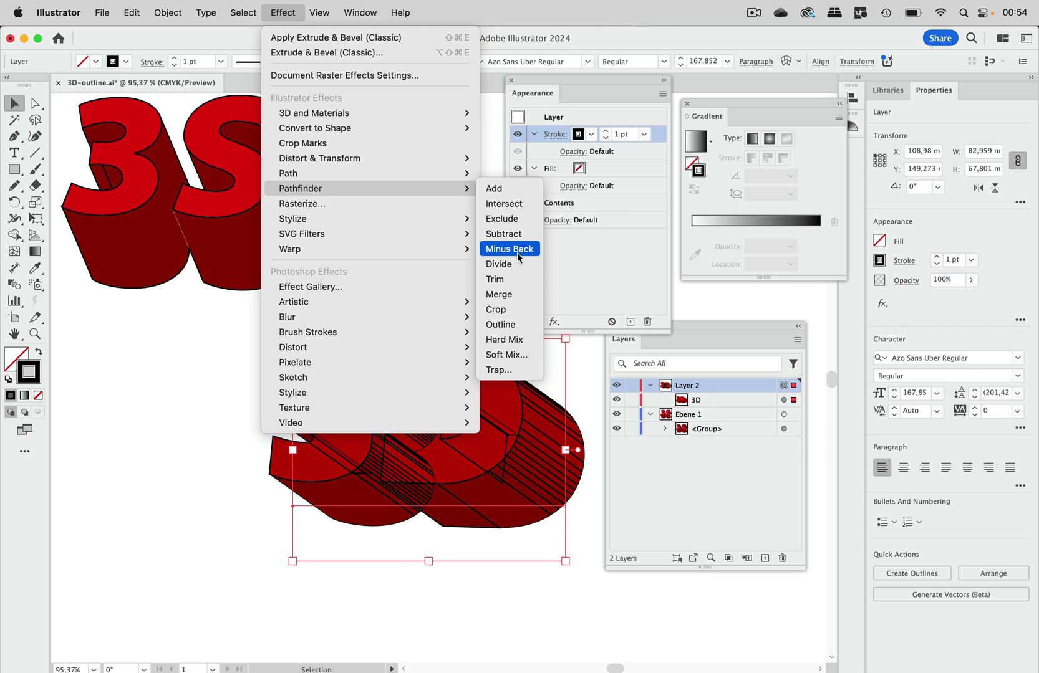
{"action": "left_click", "coordinate": [510, 294]}
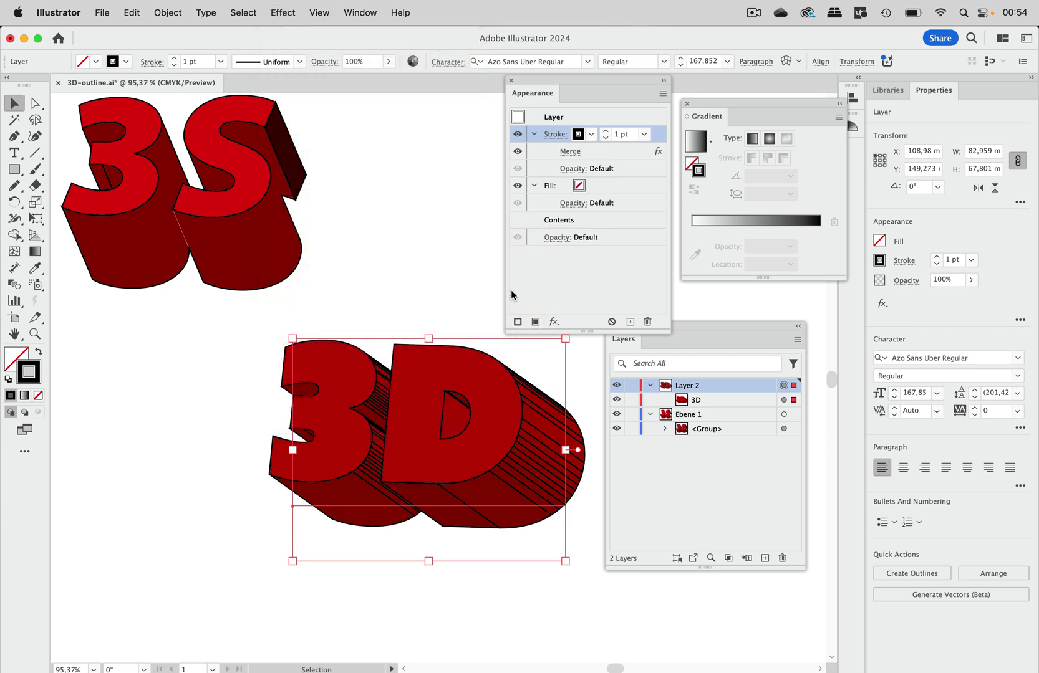
Drill into the 3D text object's own appearance in the Appearance panel.
{"action": "left_click", "coordinate": [784, 400]}
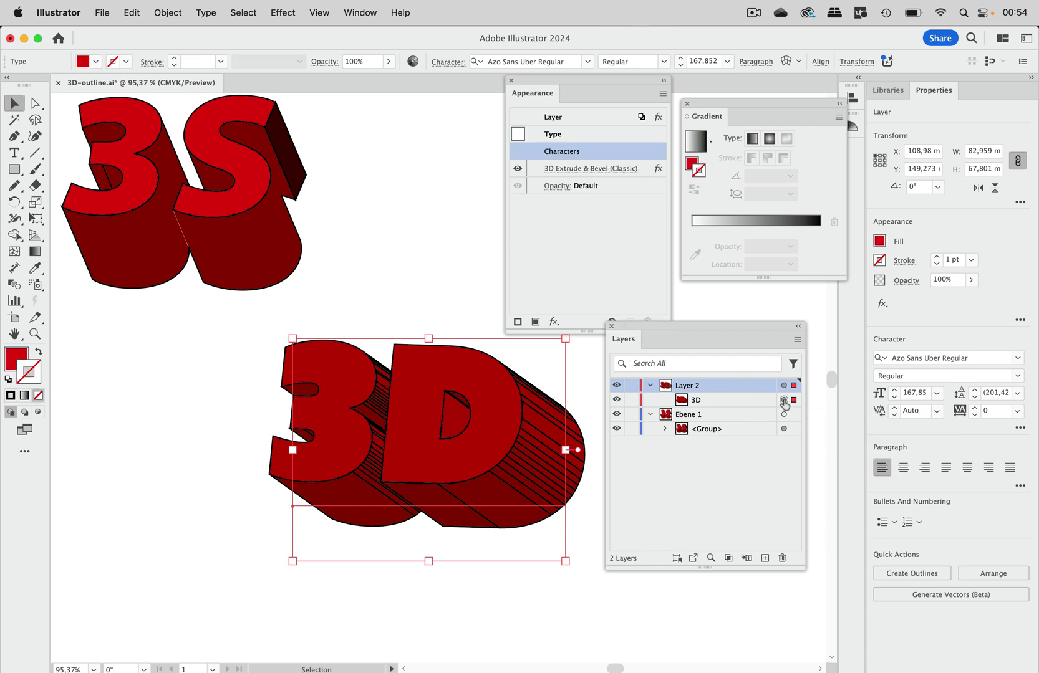
{"action": "left_click", "coordinate": [584, 118]}
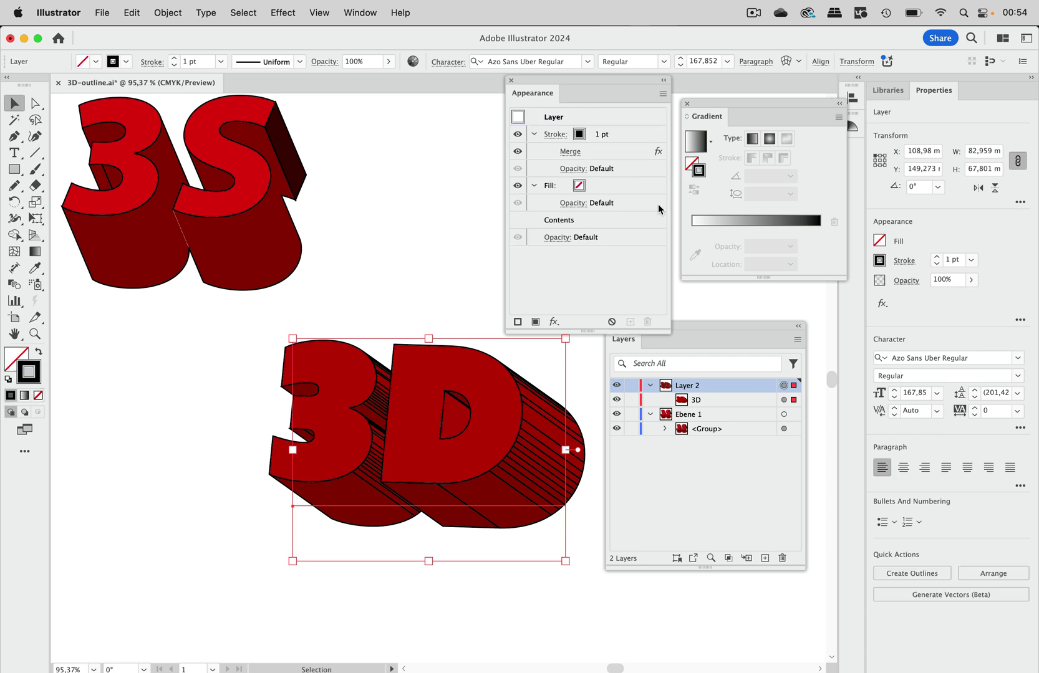
{"action": "double_click", "coordinate": [586, 221]}
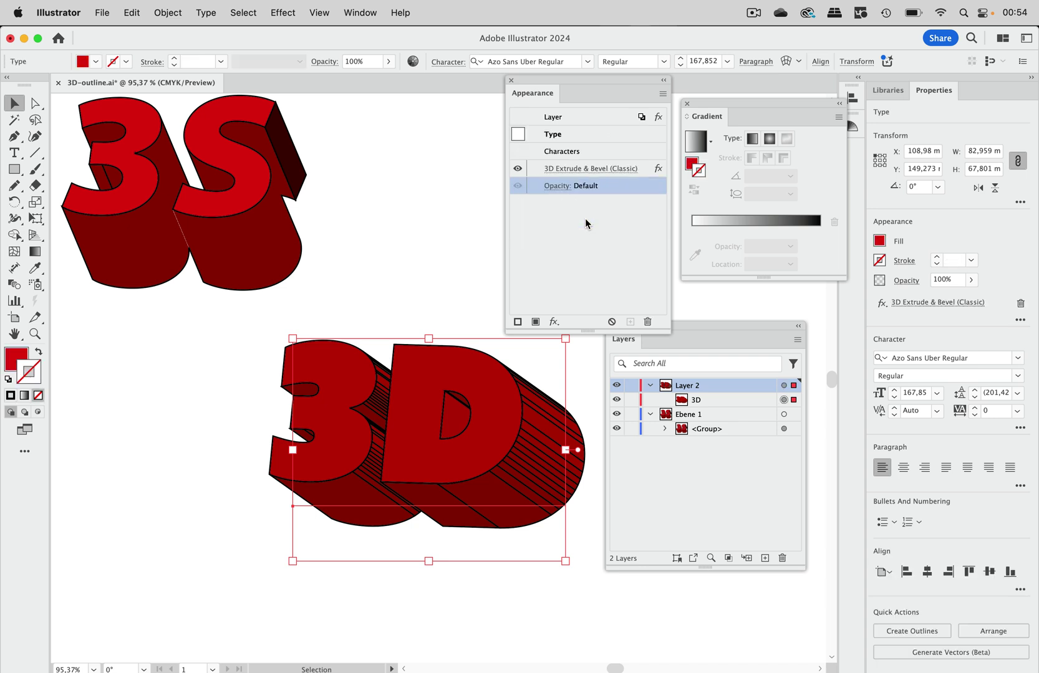
Reopen its 3D Extrude & Bevel (Classic) settings and switch the surface to Diffuse Shading.
{"action": "left_click", "coordinate": [606, 169]}
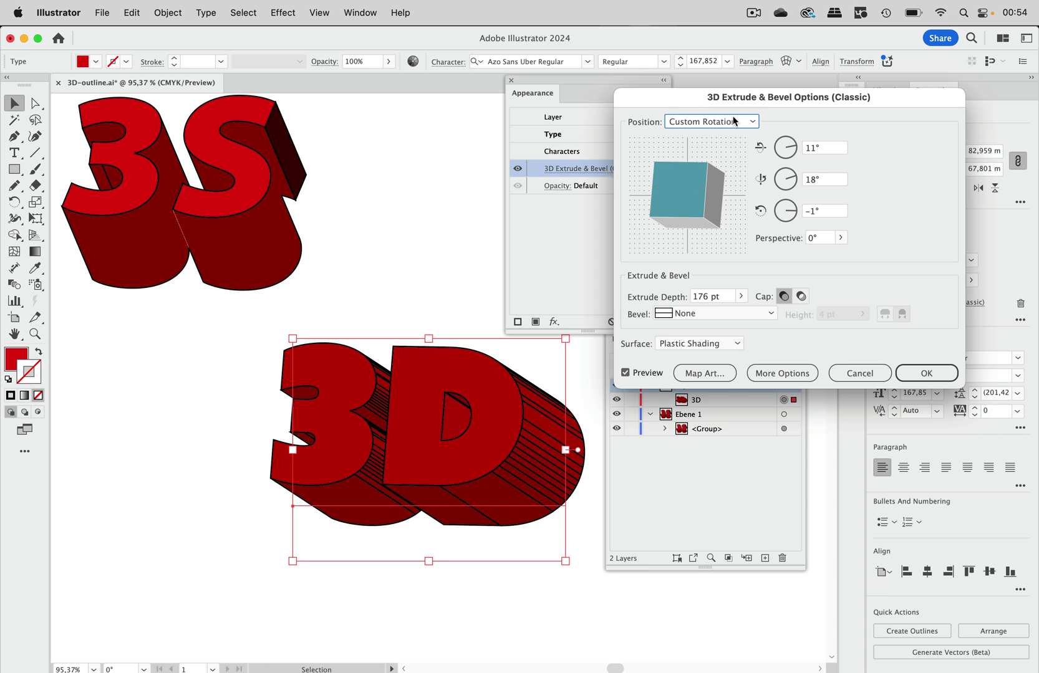
{"action": "left_click_drag", "start_coordinate": [716, 99], "coordinate": [662, 95]}
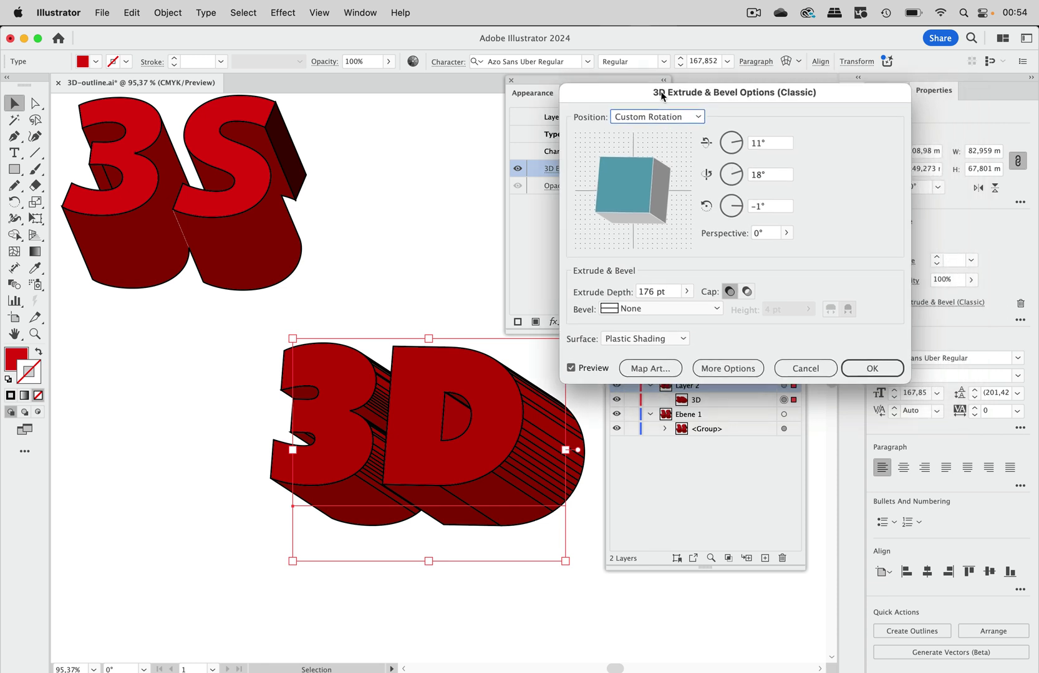
{"action": "left_click", "coordinate": [668, 341]}
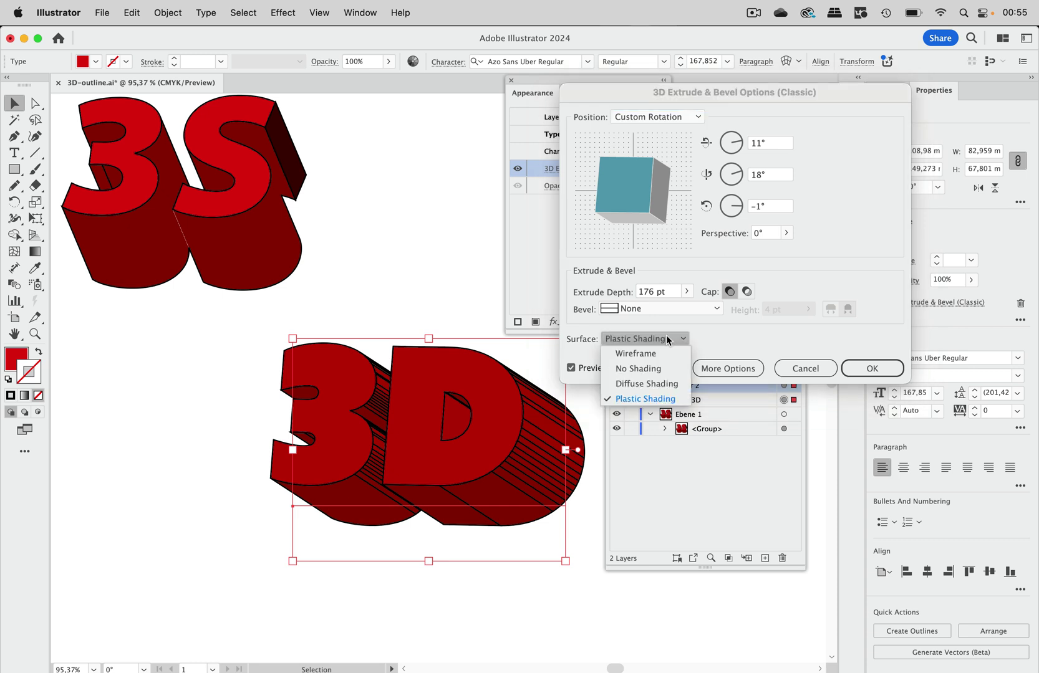
{"action": "left_click", "coordinate": [672, 384]}
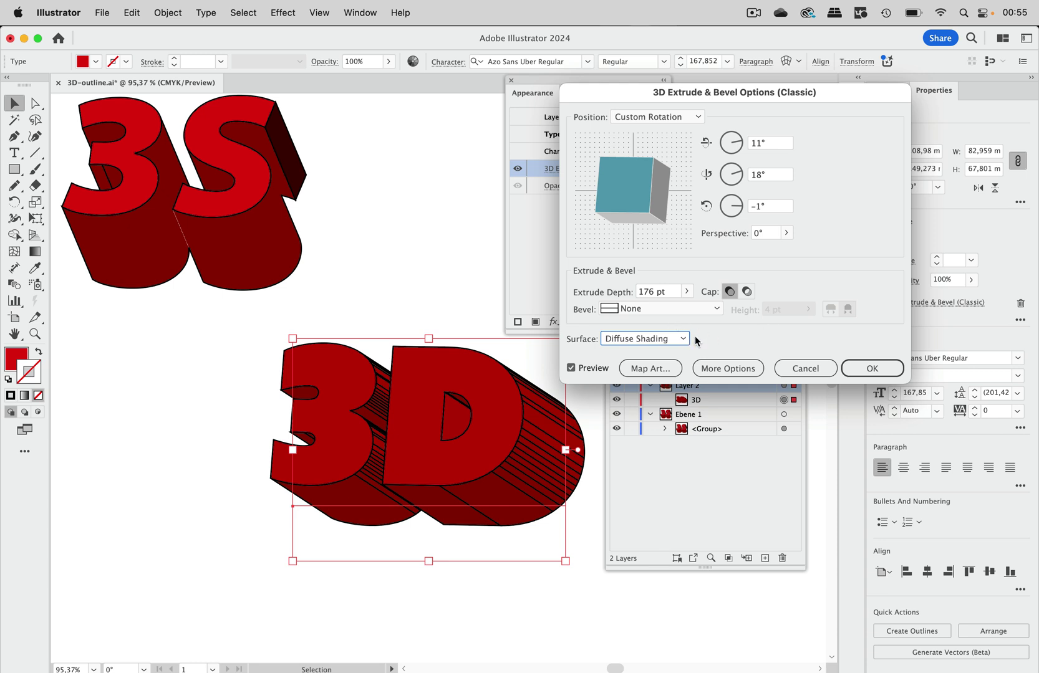
Reveal the lighting options and set Blend Steps to 4.
{"action": "left_click", "coordinate": [720, 369]}
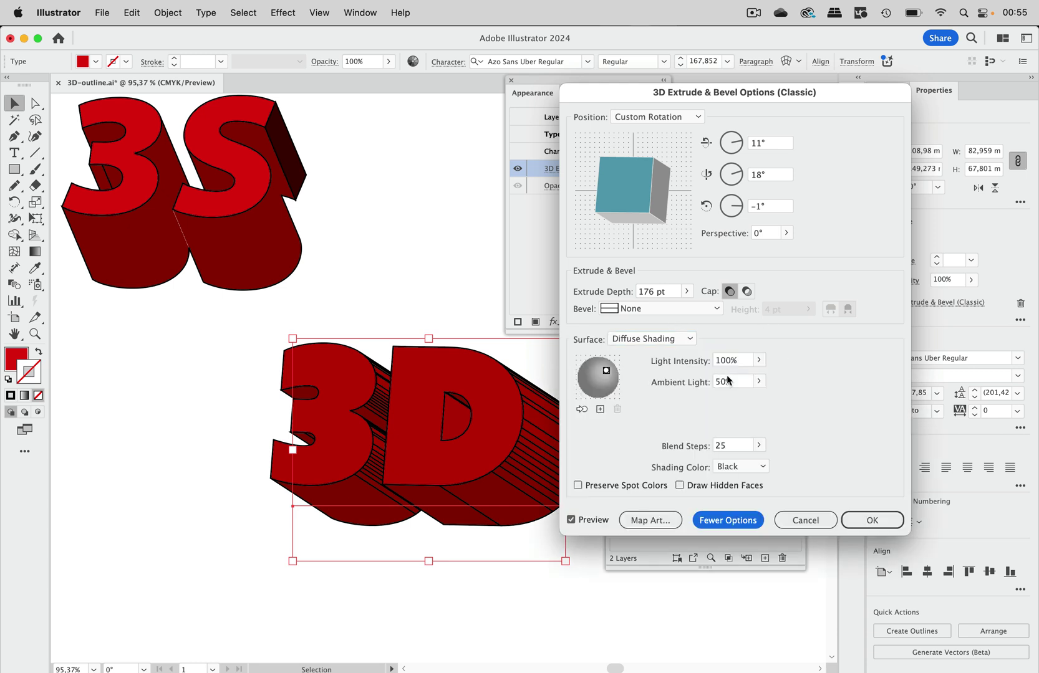
{"action": "left_click", "coordinate": [734, 446]}
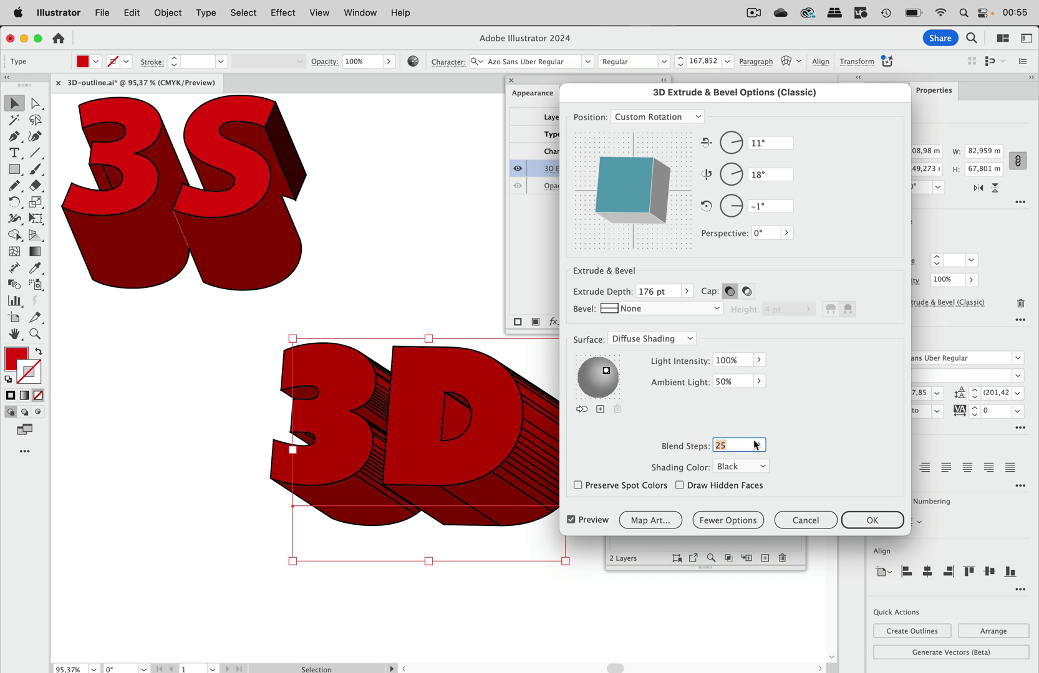
{"action": "type", "text": "2"}
{"action": "left_click", "coordinate": [738, 385]}
{"action": "key", "text": "Tab"}
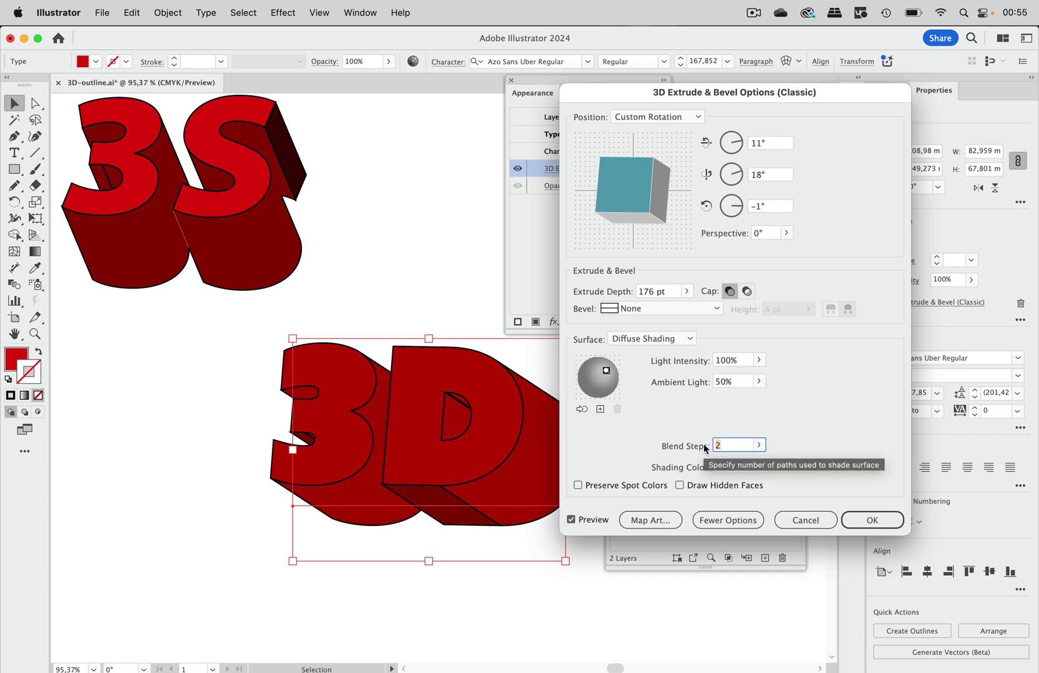
{"action": "type", "text": "4"}
{"action": "left_click", "coordinate": [746, 383]}
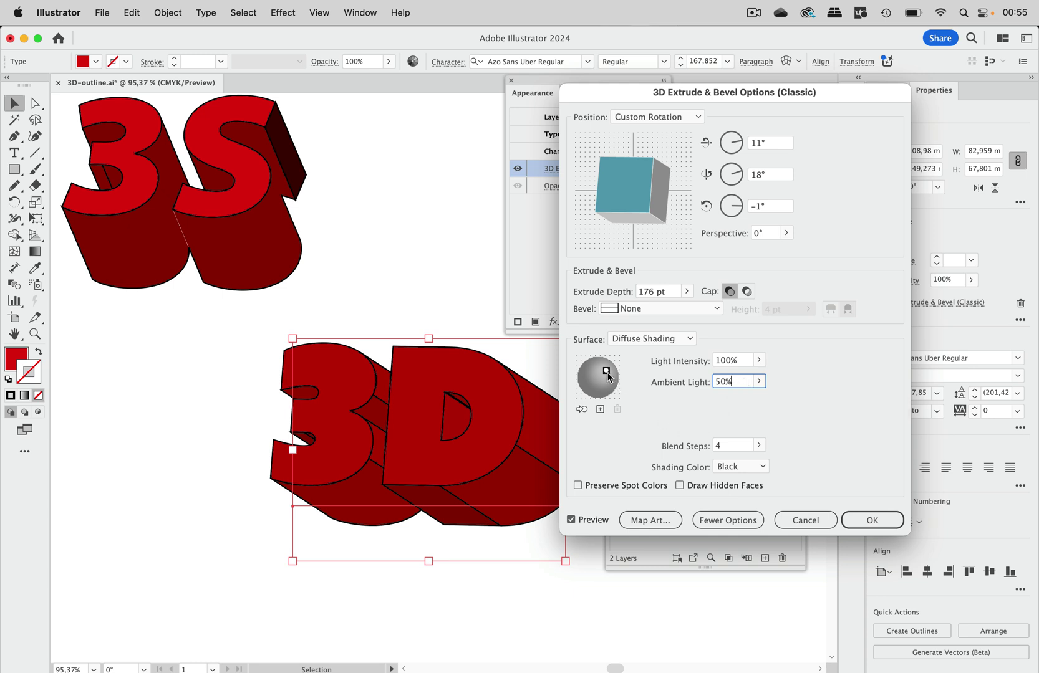
Move the light upper left, lower Ambient Light to 22%, add a second light, and apply.
{"action": "left_click_drag", "start_coordinate": [606, 372], "coordinate": [586, 369]}
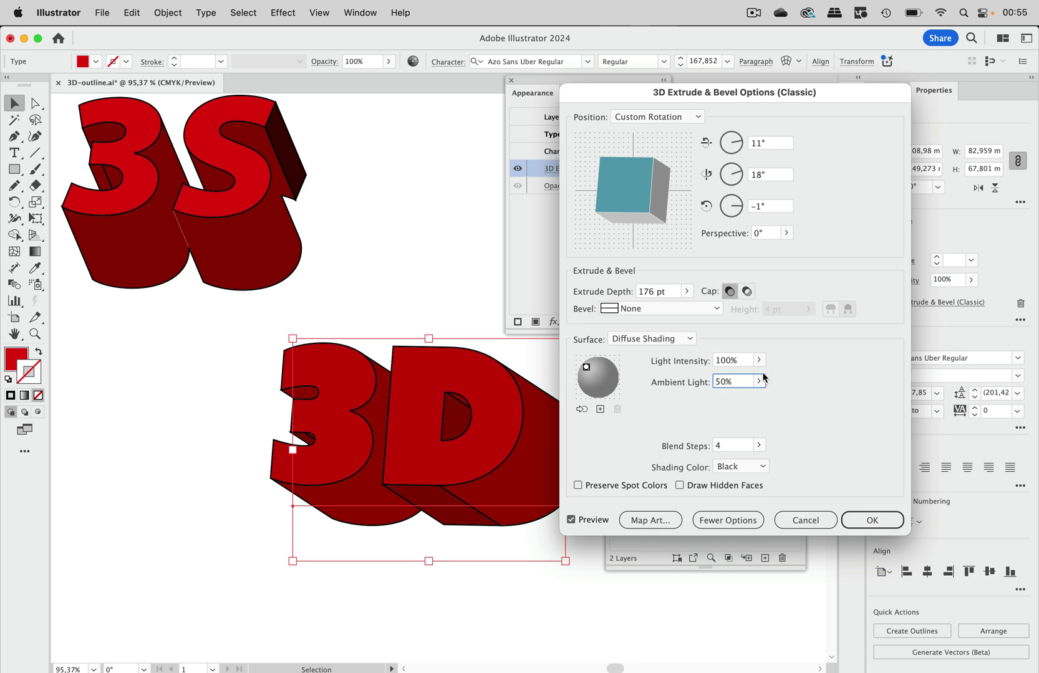
{"action": "left_click_drag", "start_coordinate": [738, 382], "coordinate": [714, 382]}
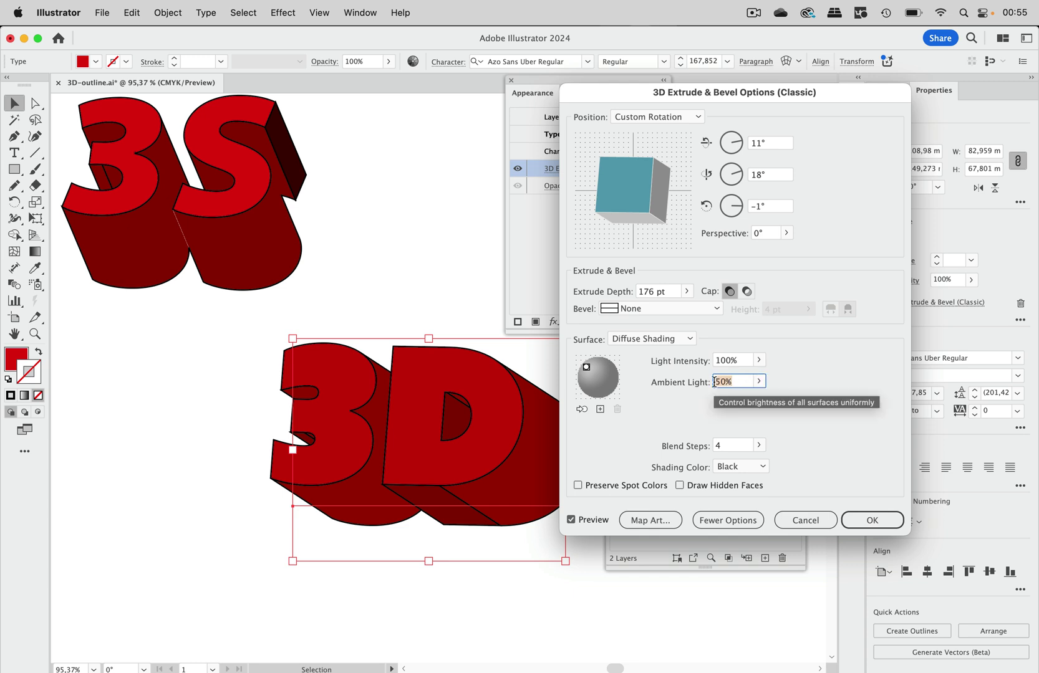
{"action": "left_click", "coordinate": [759, 382]}
{"action": "left_click_drag", "start_coordinate": [732, 400], "coordinate": [718, 399]}
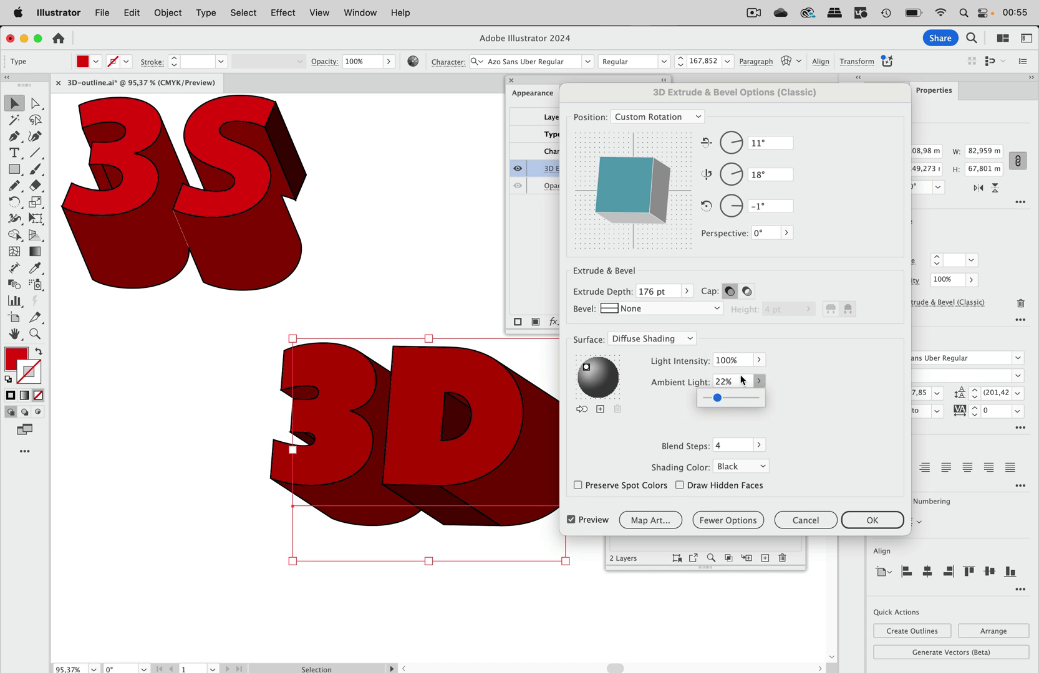
{"action": "left_click", "coordinate": [603, 413]}
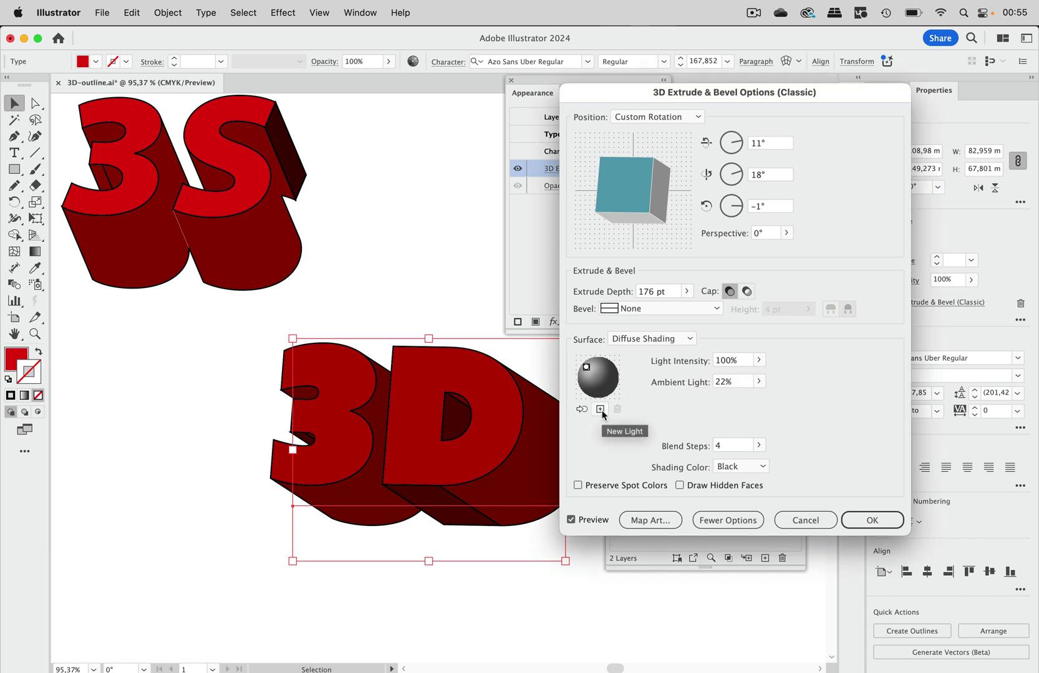
{"action": "left_click", "coordinate": [603, 412]}
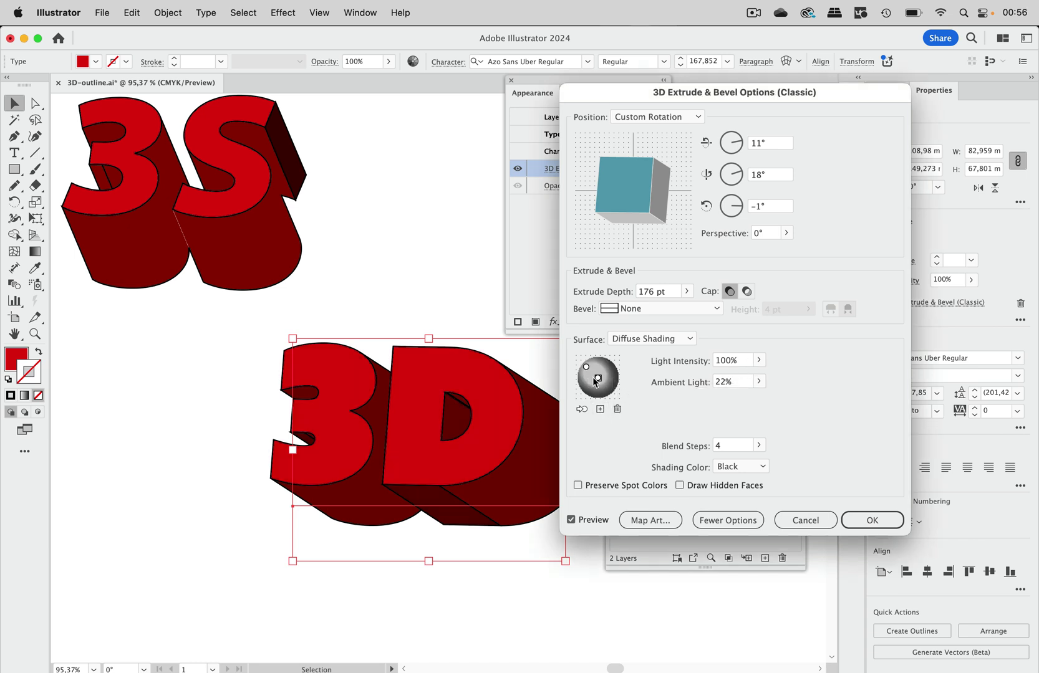
{"action": "mouse_move", "coordinate": [598, 378]}
{"action": "left_mouse_down"}
{"action": "mouse_move", "coordinate": [585, 378]}
{"action": "mouse_move", "coordinate": [592, 362]}
{"action": "left_mouse_up"}
{"action": "left_click_drag", "start_coordinate": [717, 92], "coordinate": [788, 99]}
{"action": "left_click", "coordinate": [939, 527]}
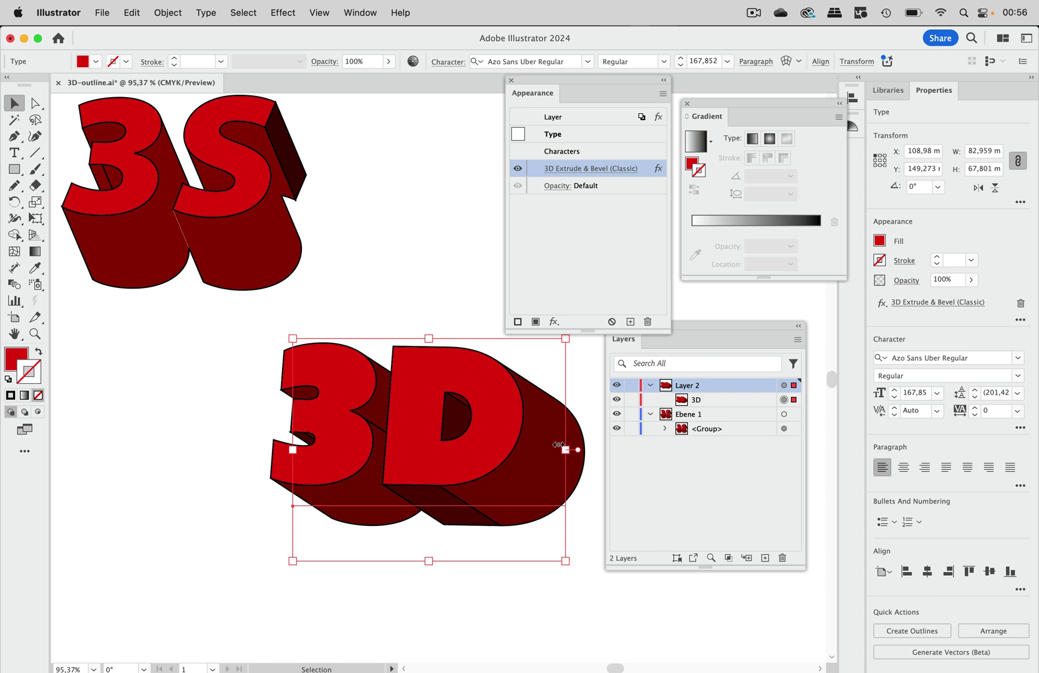
Replace the D with 'Rnfjdk' so the extruded lettering reads '3Rnfjdk'.
{"action": "left_click", "coordinate": [13, 153]}
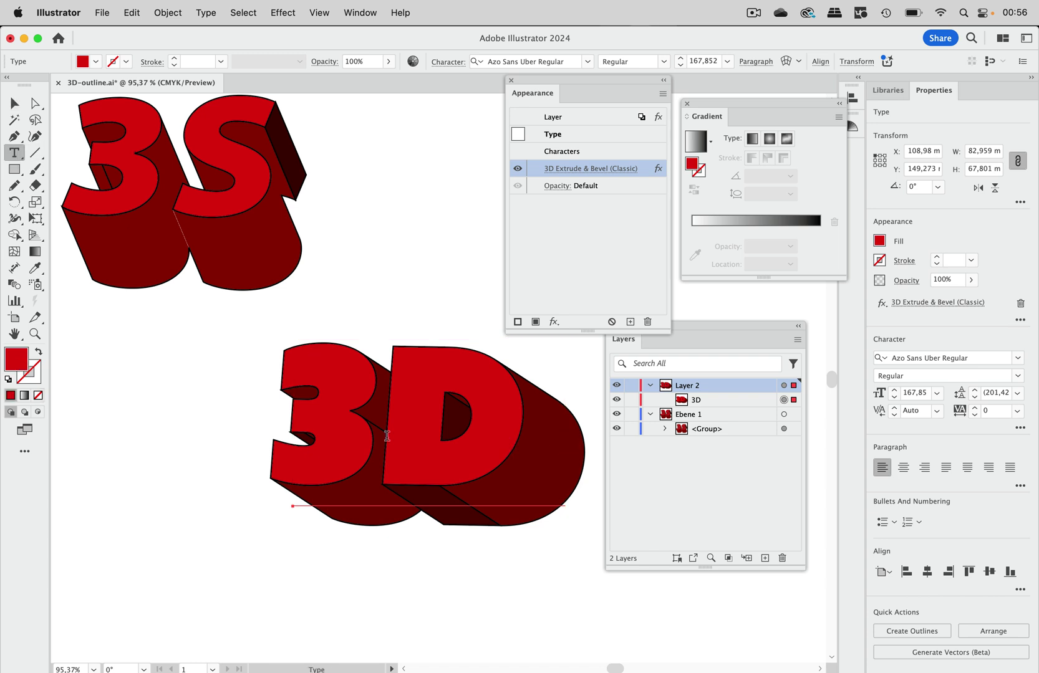
{"action": "left_click_drag", "start_coordinate": [387, 436], "coordinate": [506, 440]}
{"action": "type", "text": "Rnfjdk"}
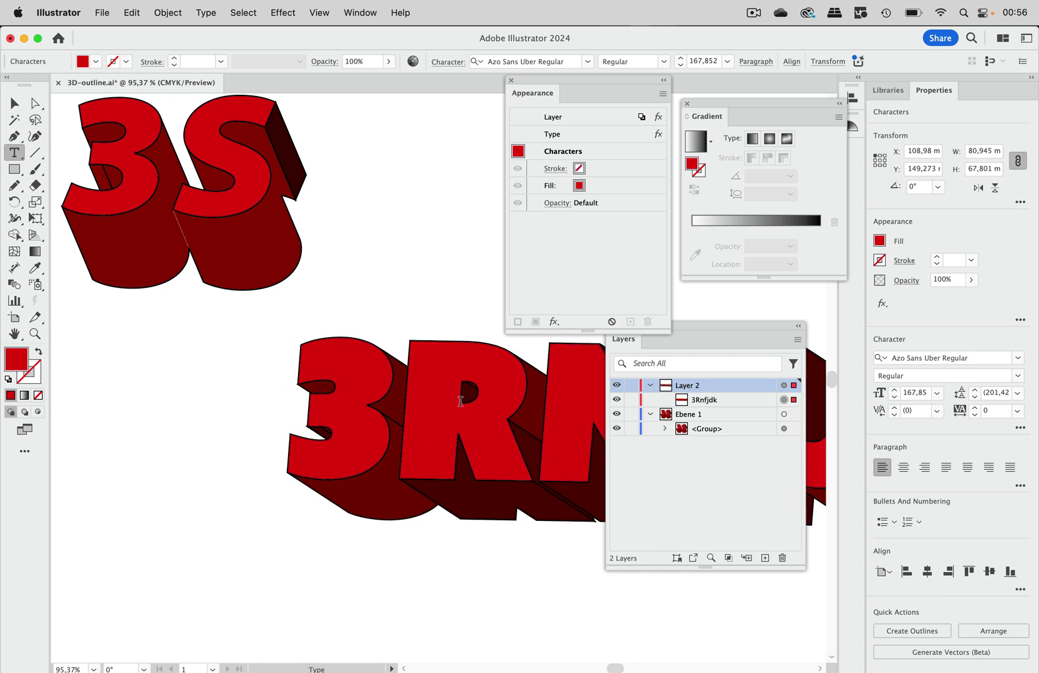
{"action": "key", "text": "Escape"}
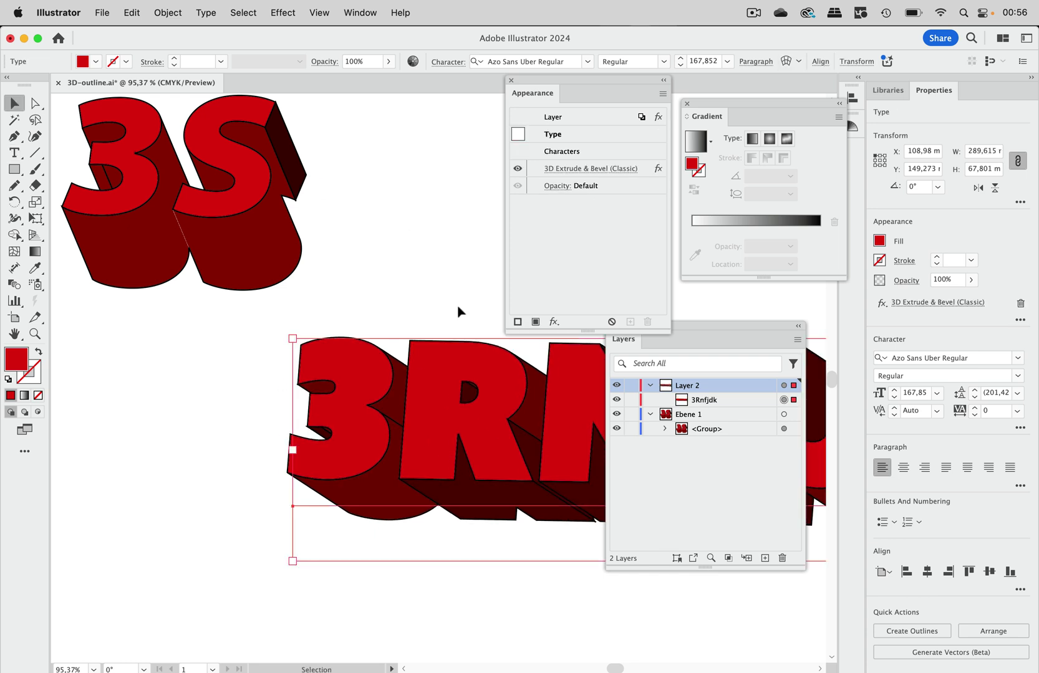
Scroll the canvas right and down to bring the extended red 3D lettering into view.
{"action": "scroll", "coordinate": [464, 321], "scroll_direction": "right", "scroll_amount": 5}
{"action": "scroll", "coordinate": [464, 321], "scroll_direction": "down", "scroll_amount": 1}
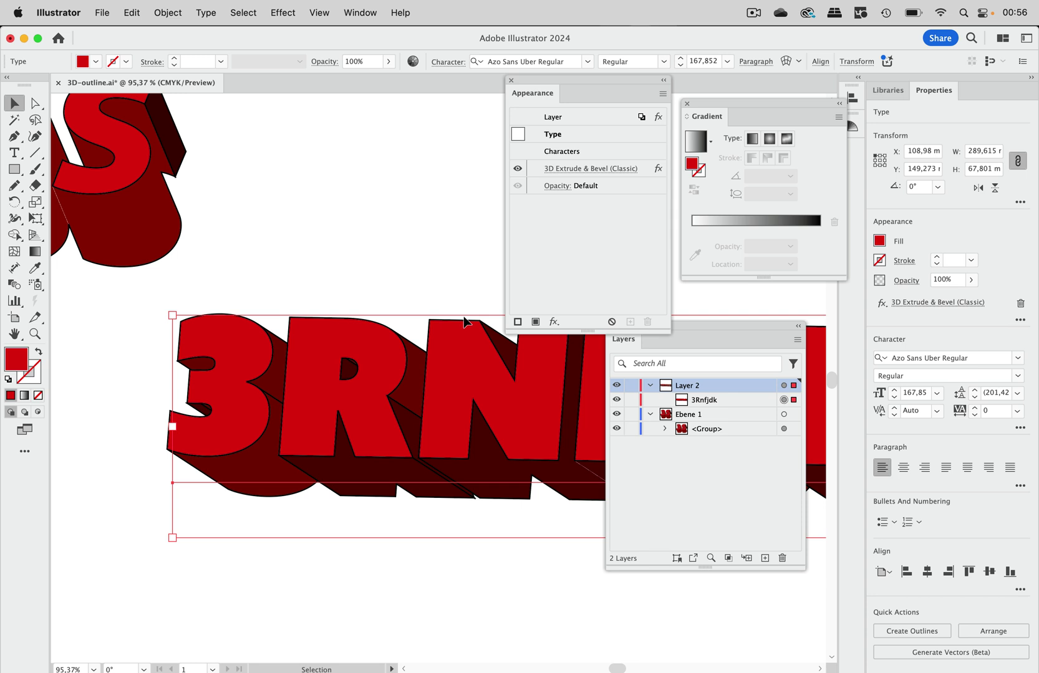